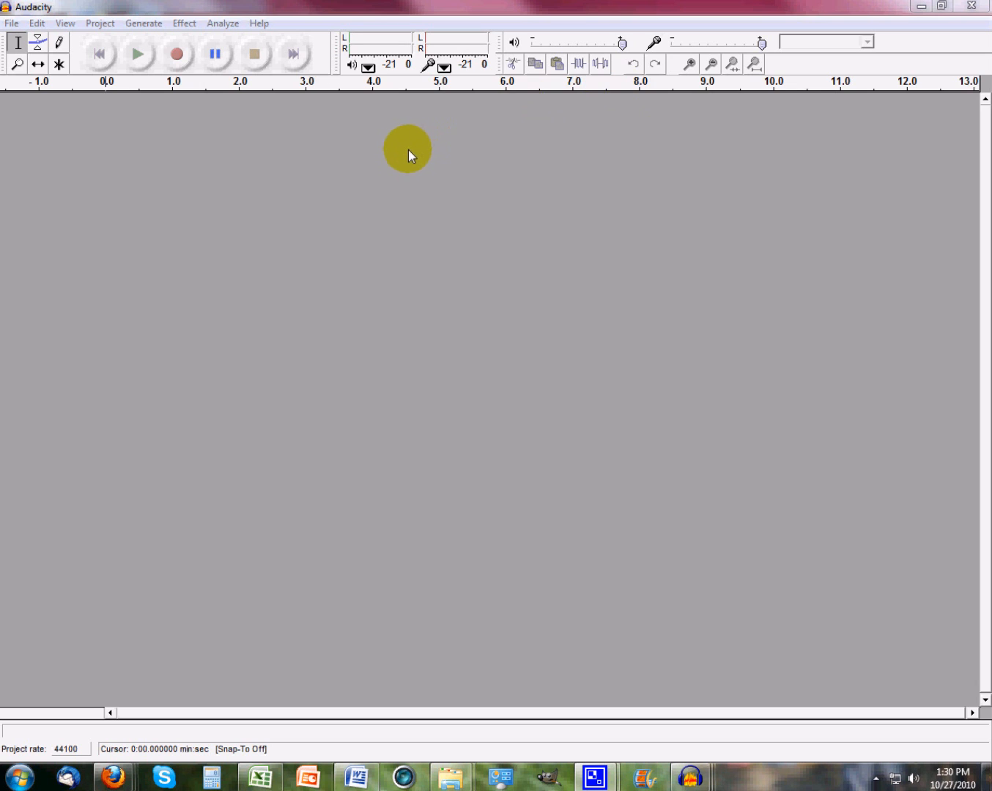
- Record about 12.7 seconds of narration on a new track and play it back, pausing at about 8.45 seconds
{"action": "left_click", "coordinate": [177, 55]}
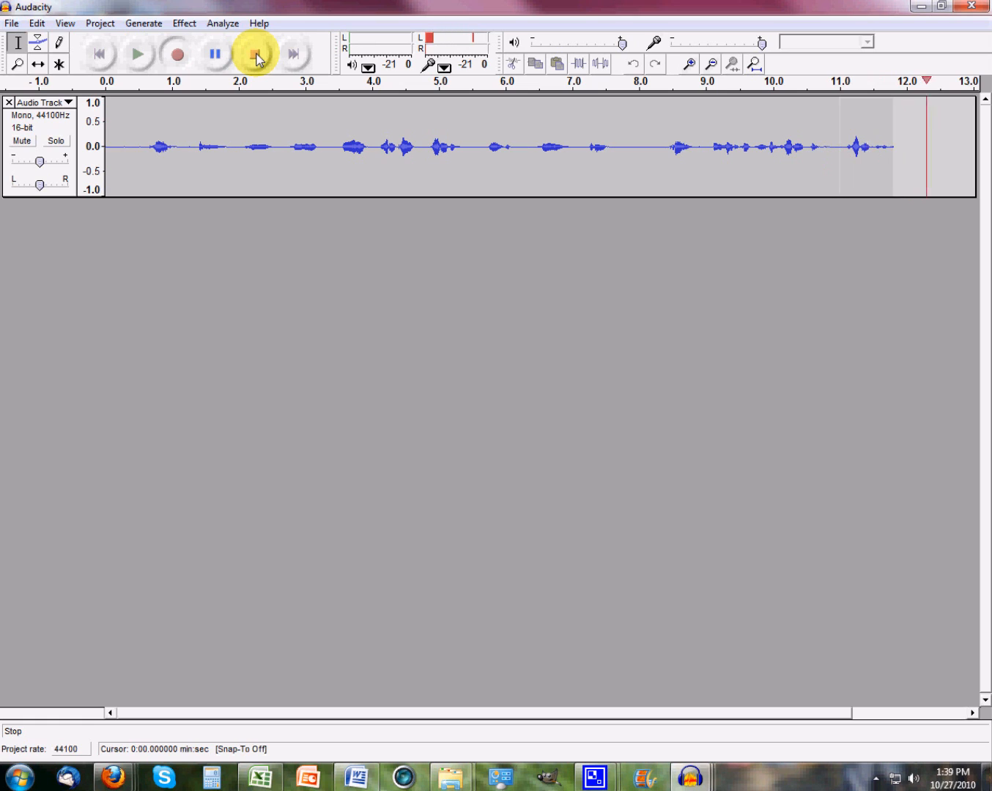
{"action": "left_click", "coordinate": [255, 56]}
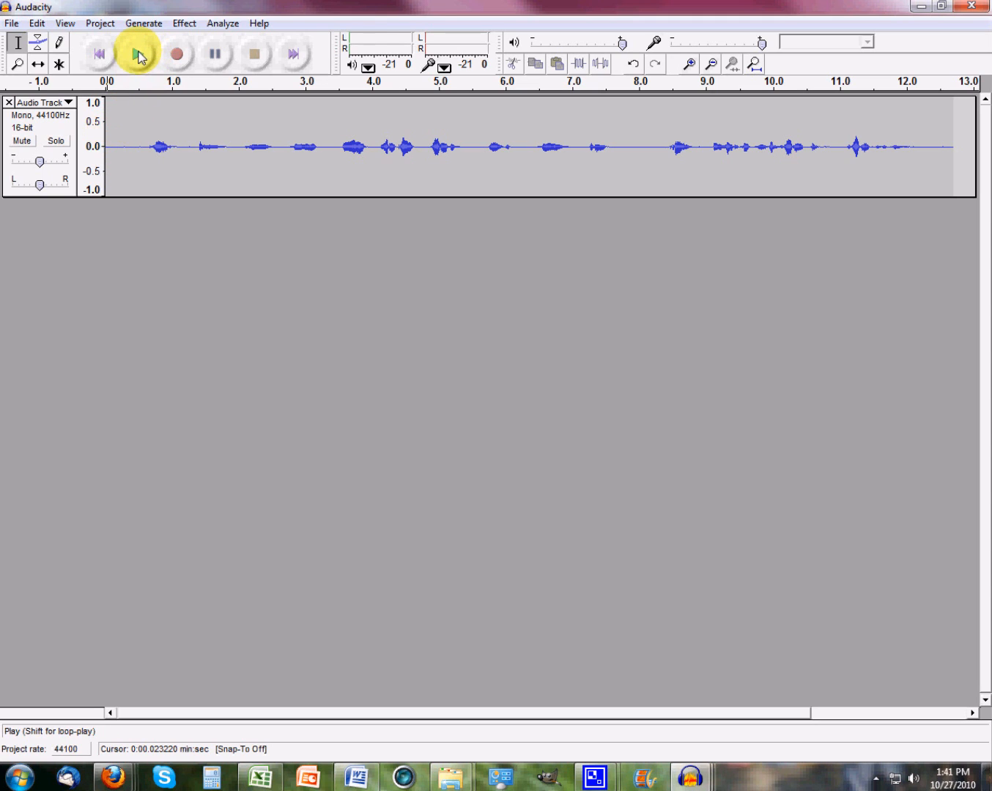
{"action": "left_click", "coordinate": [137, 55]}
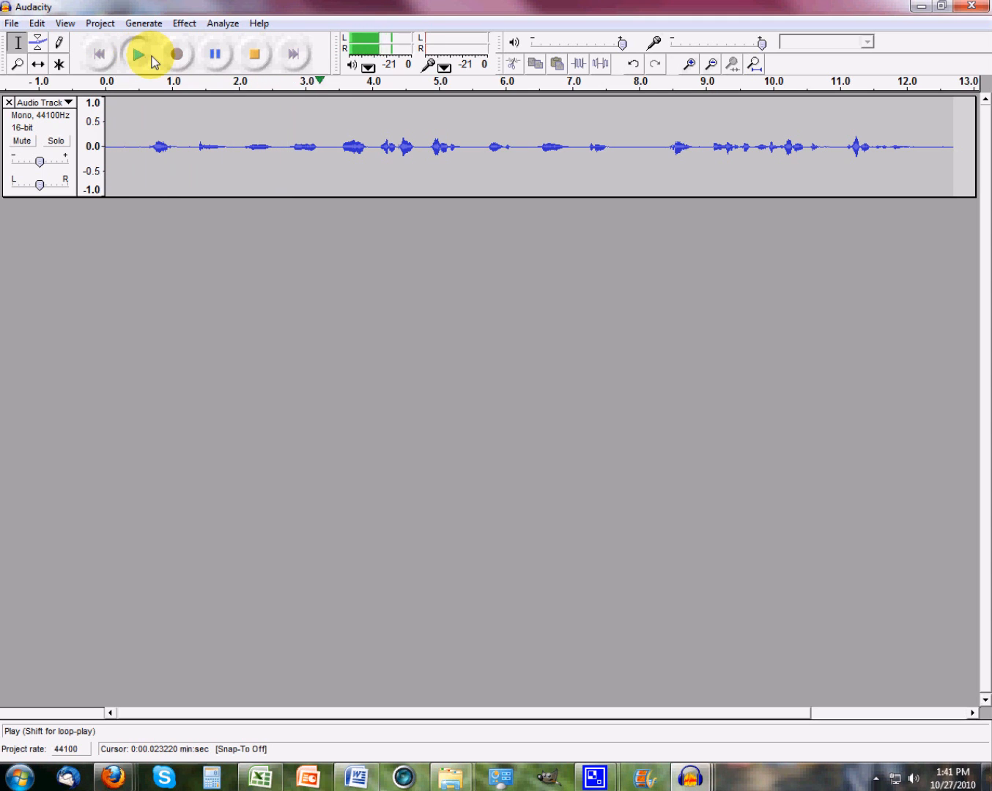
{"action": "left_click", "coordinate": [217, 55]}
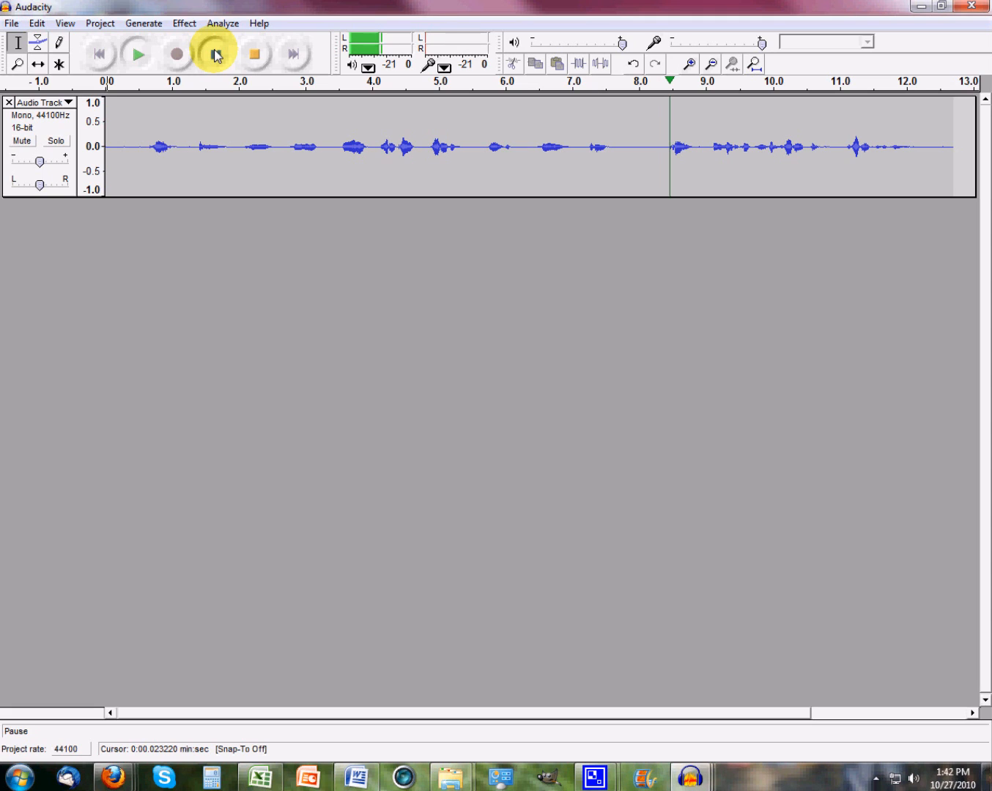
{"action": "left_click", "coordinate": [216, 56]}
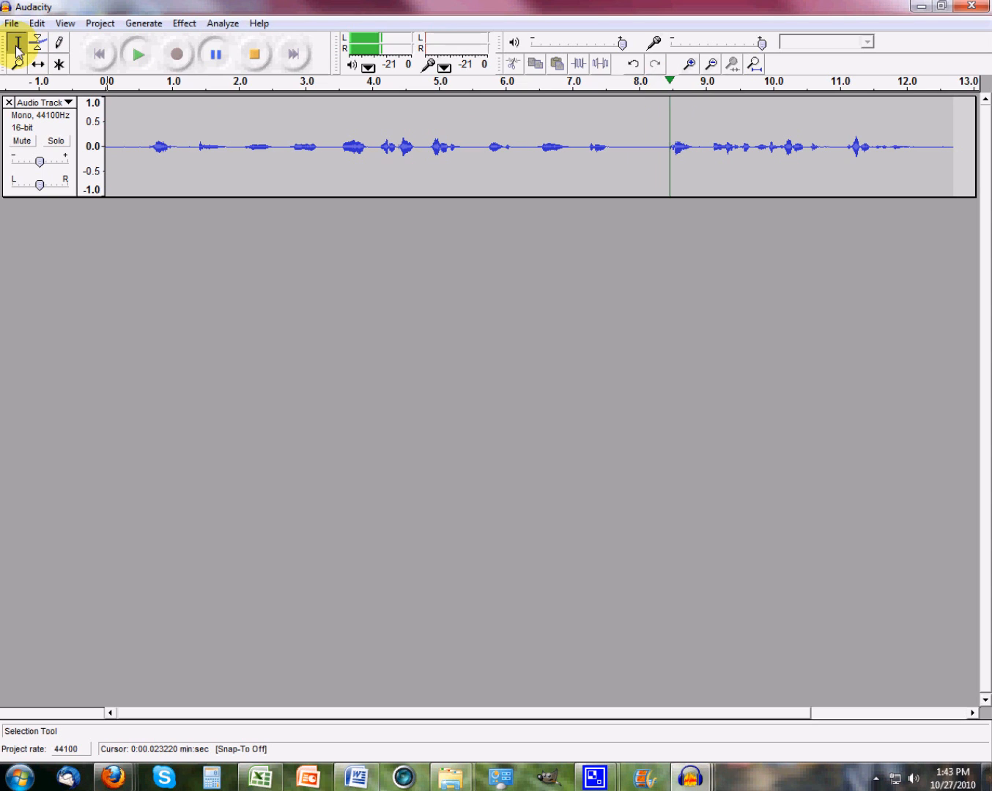
- Delete the narration from about 8.45 seconds to the end and play the remaining audio from the start
{"action": "left_click", "coordinate": [670, 124]}
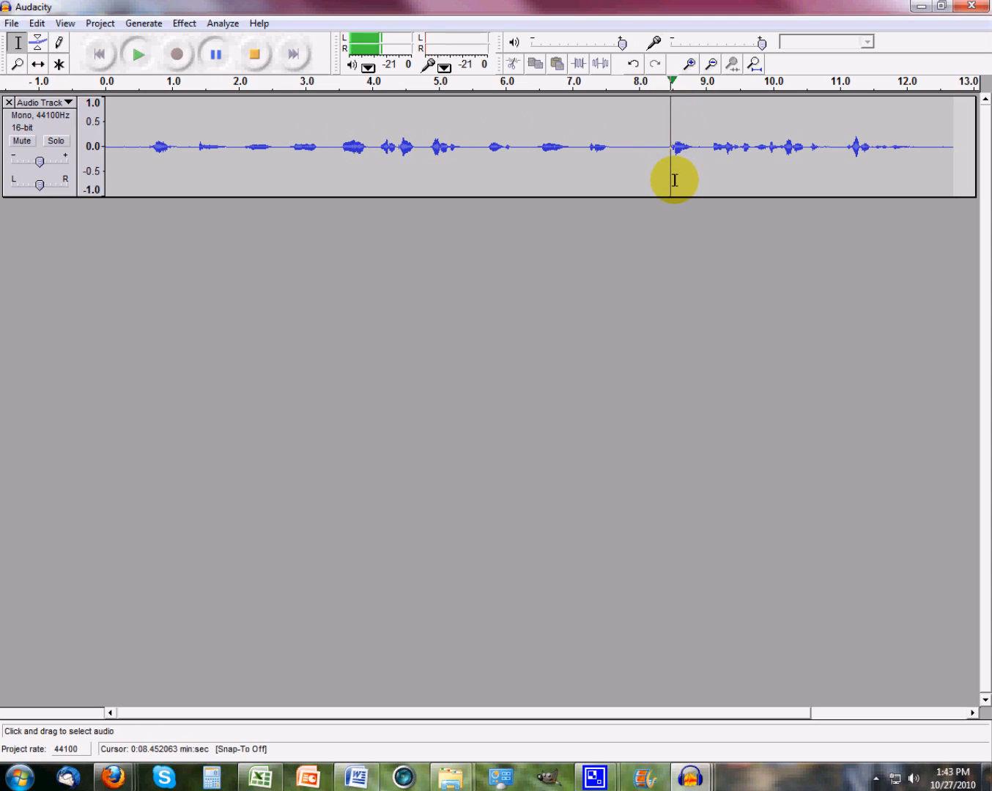
{"action": "left_click", "coordinate": [255, 56]}
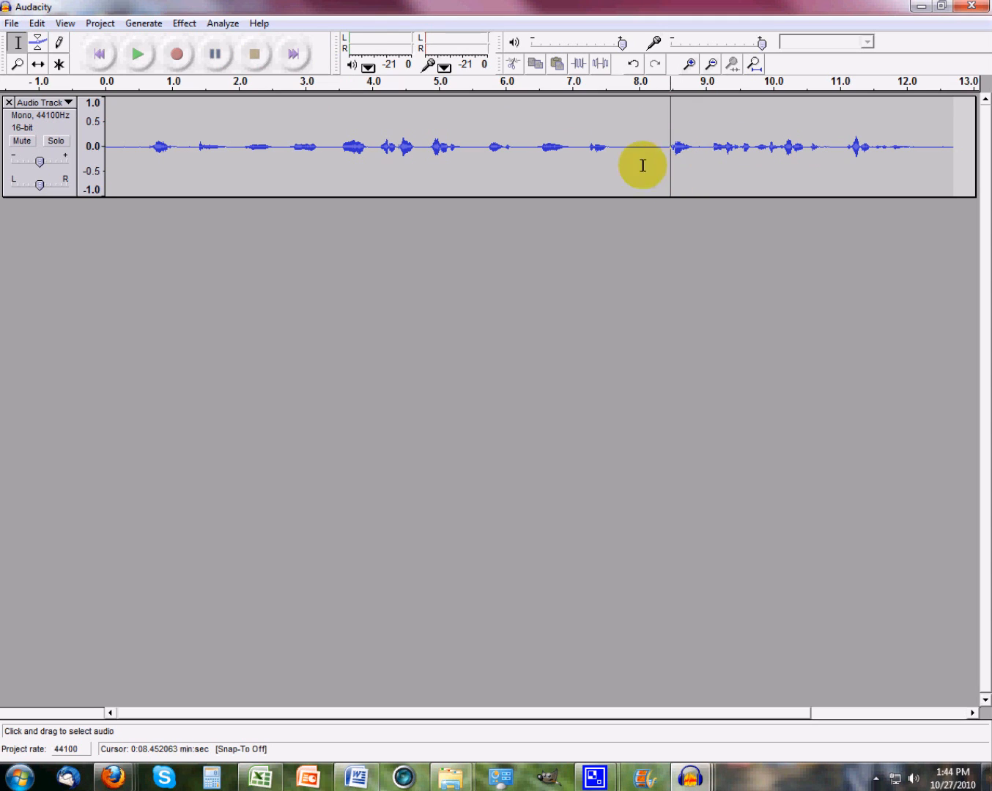
{"action": "left_click", "coordinate": [37, 26]}
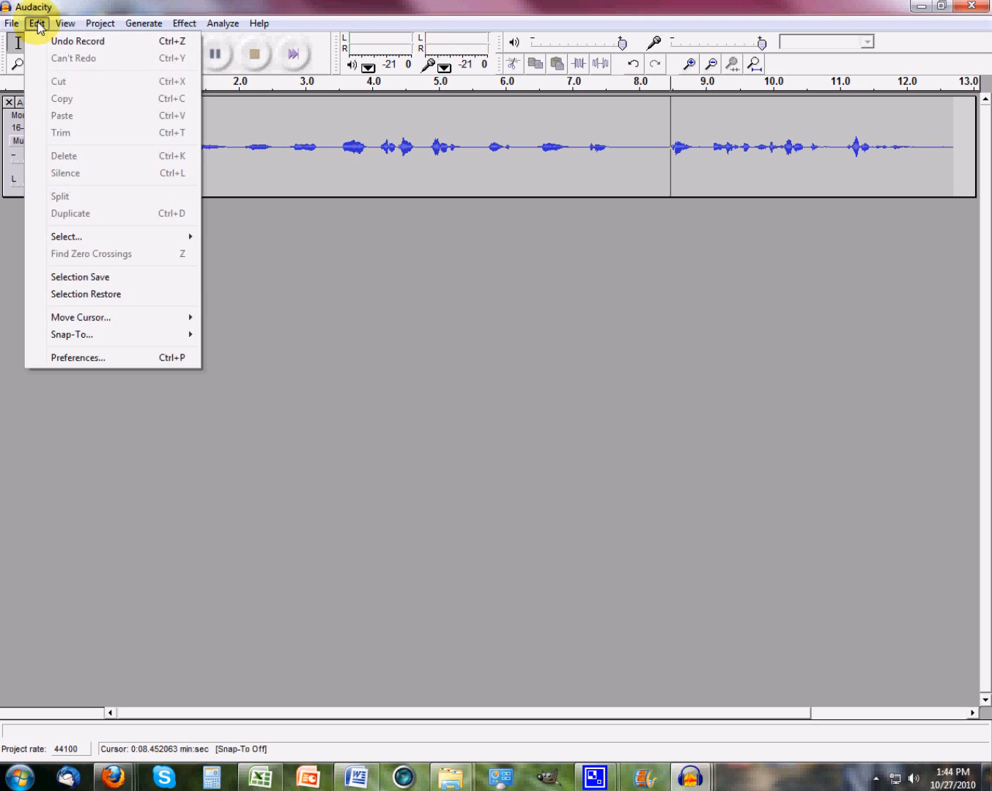
{"action": "mouse_move", "coordinate": [70, 239]}
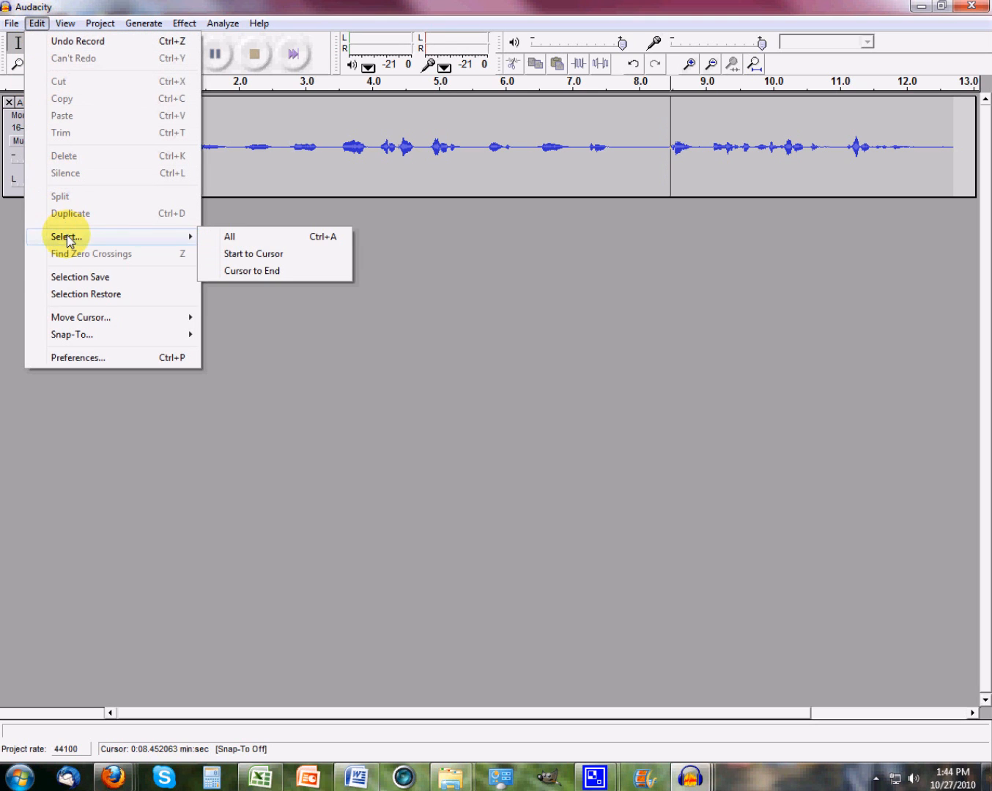
{"action": "left_click", "coordinate": [255, 271]}
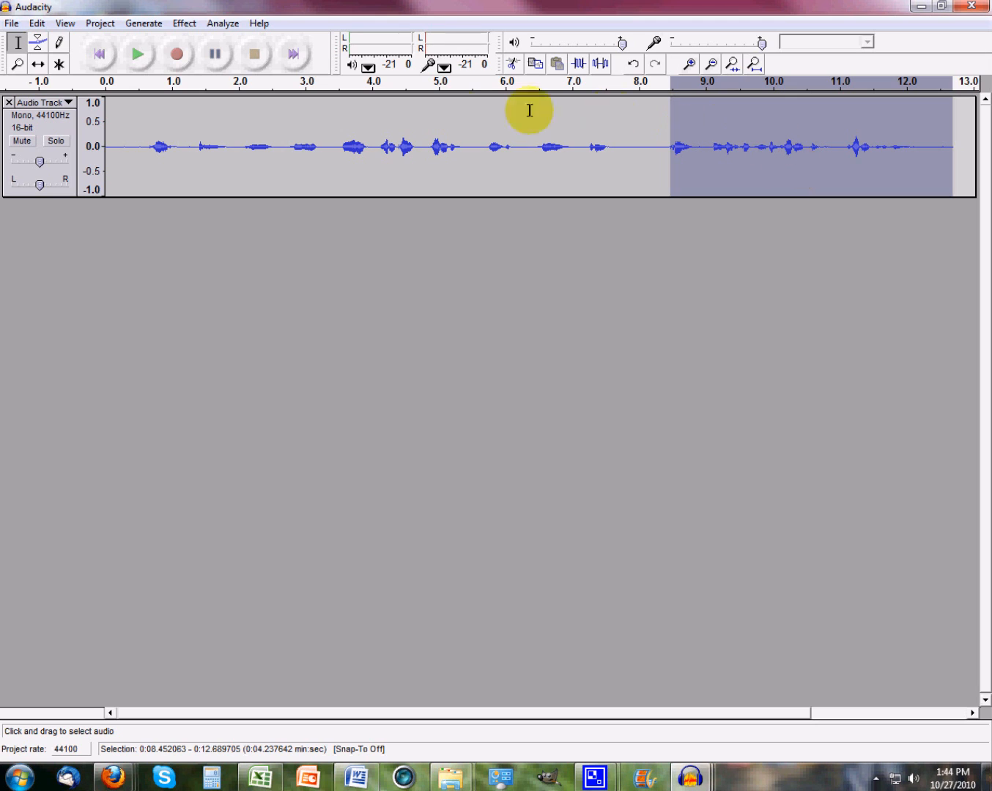
{"action": "left_click", "coordinate": [36, 23]}
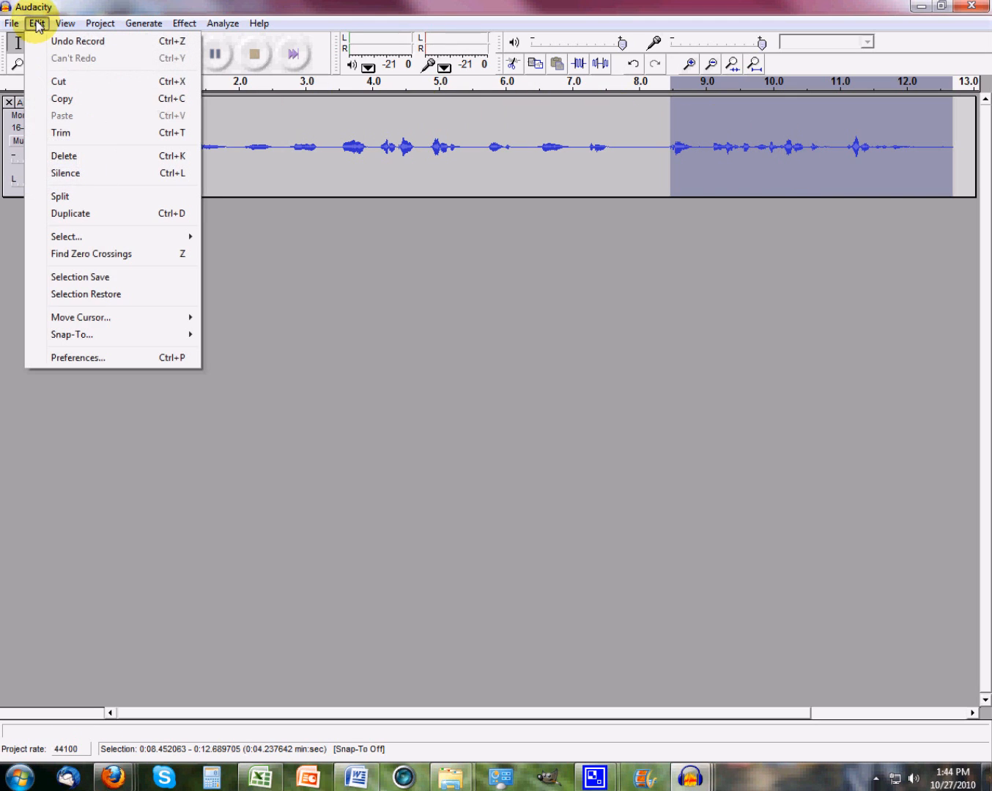
{"action": "left_click", "coordinate": [58, 159]}
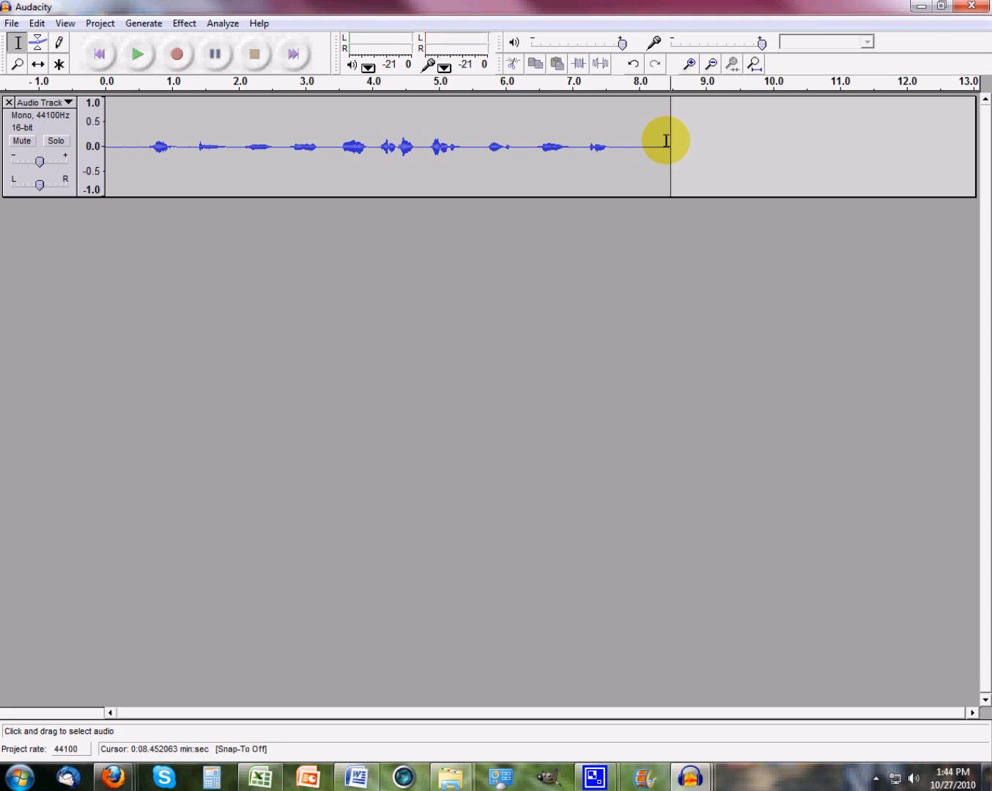
{"action": "left_click", "coordinate": [107, 137]}
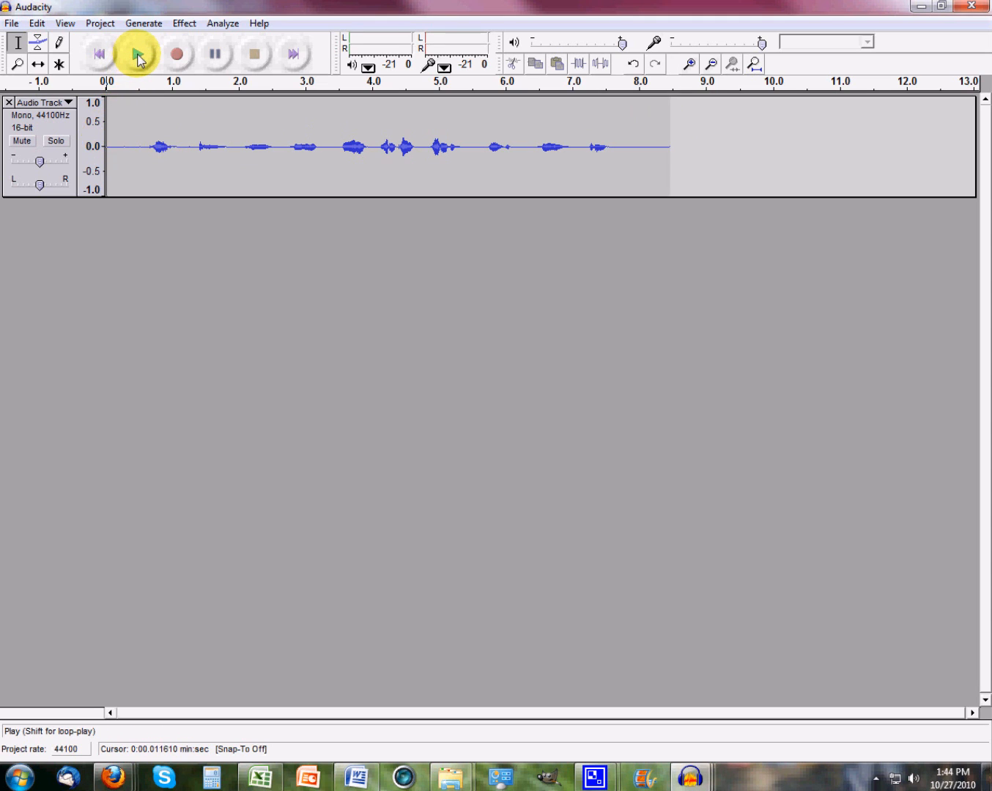
{"action": "left_click", "coordinate": [139, 55]}
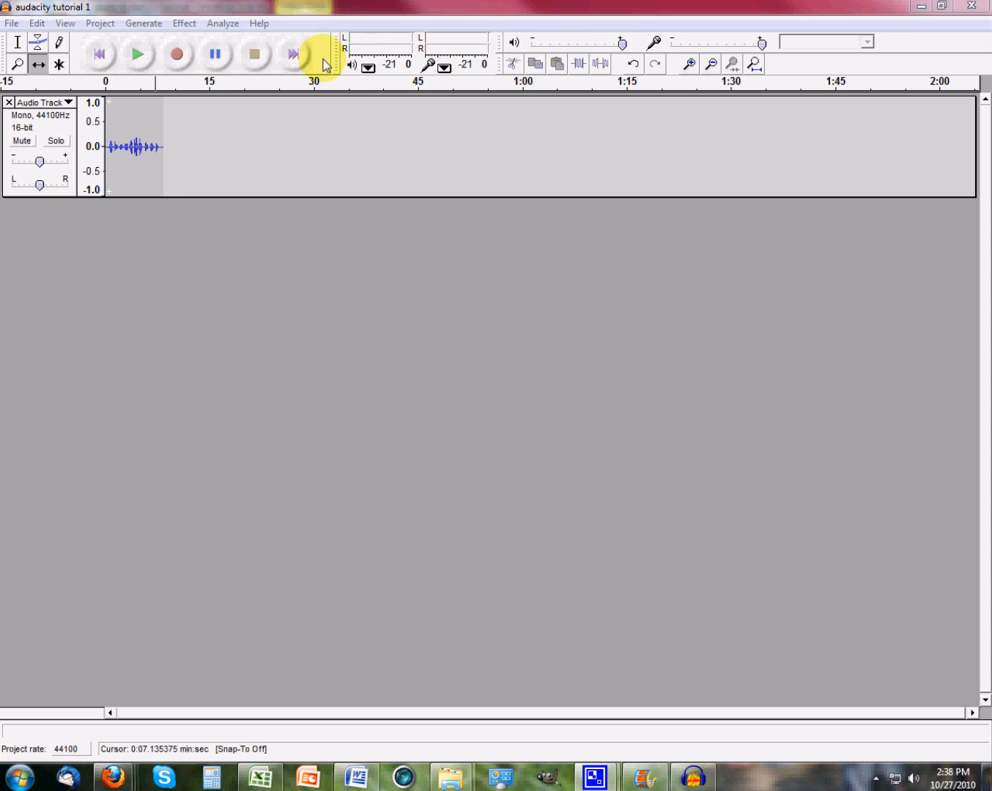
- Import Clear.mp3 as a music track below the narration and play both tracks together from the start
{"action": "left_click", "coordinate": [100, 24]}
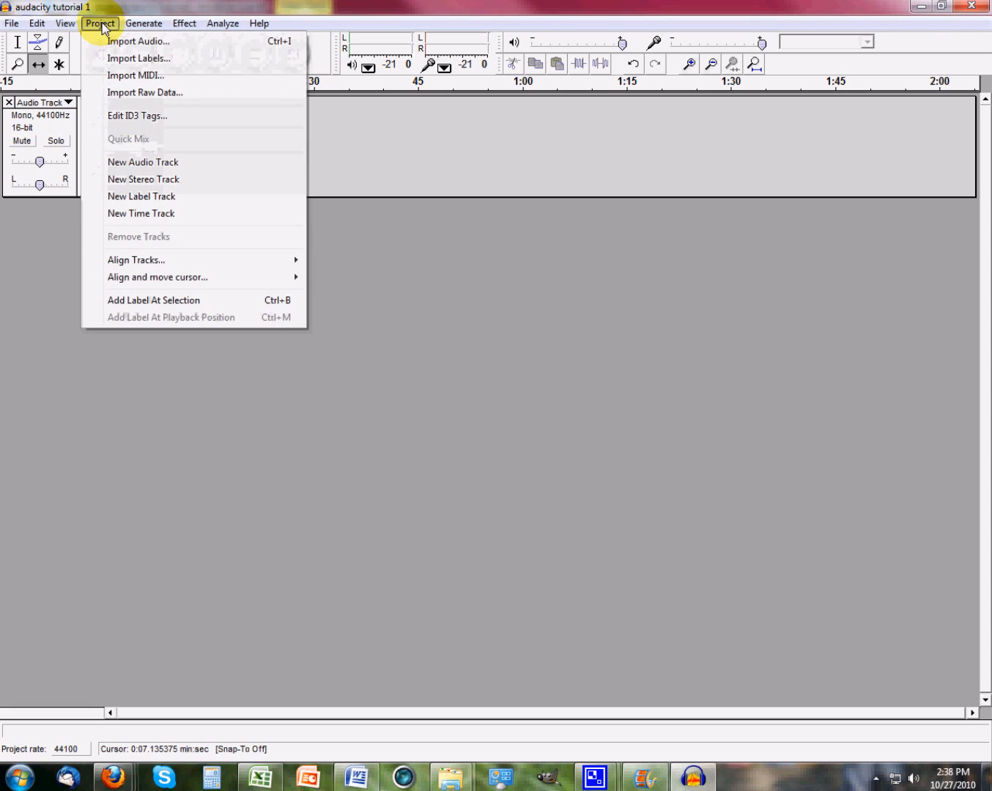
{"action": "left_click", "coordinate": [115, 39]}
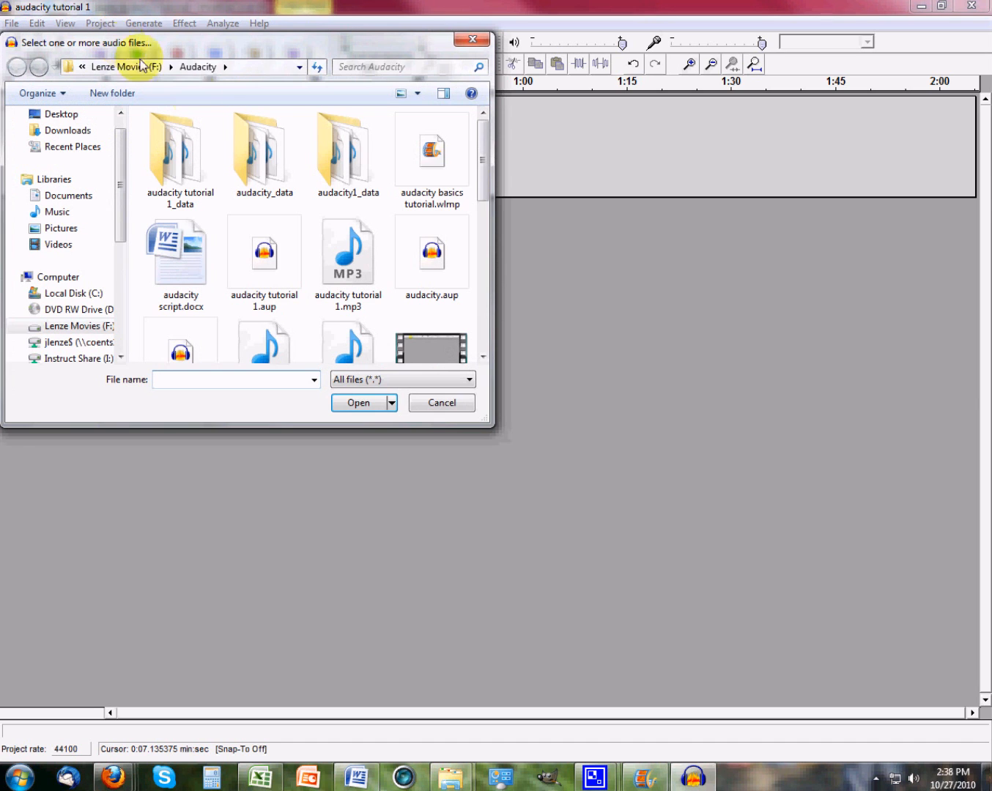
{"action": "left_click_drag", "start_coordinate": [480, 150], "coordinate": [482, 299]}
{"action": "left_click", "coordinate": [264, 293]}
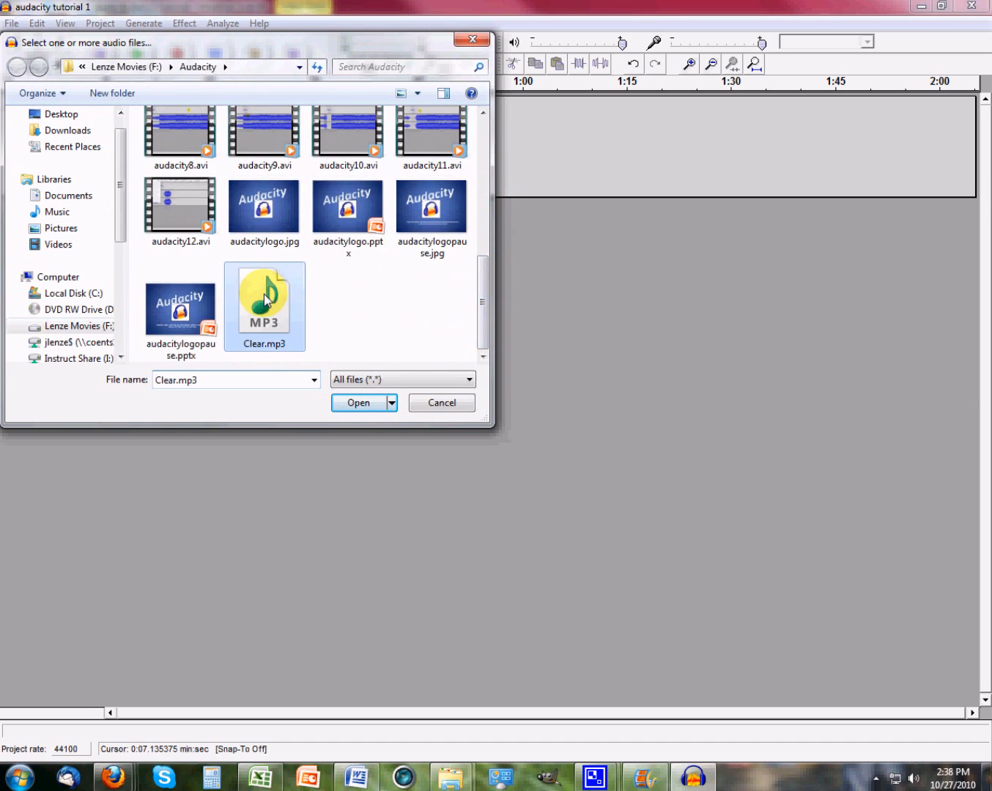
{"action": "left_click", "coordinate": [359, 403]}
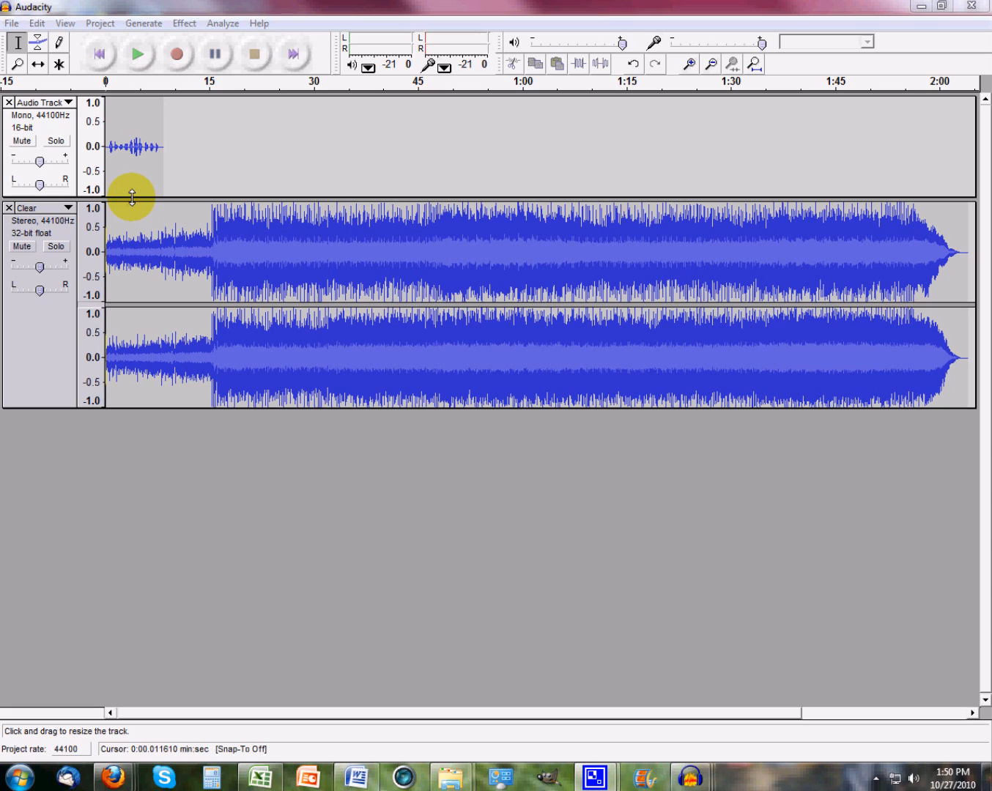
{"action": "left_click", "coordinate": [139, 57]}
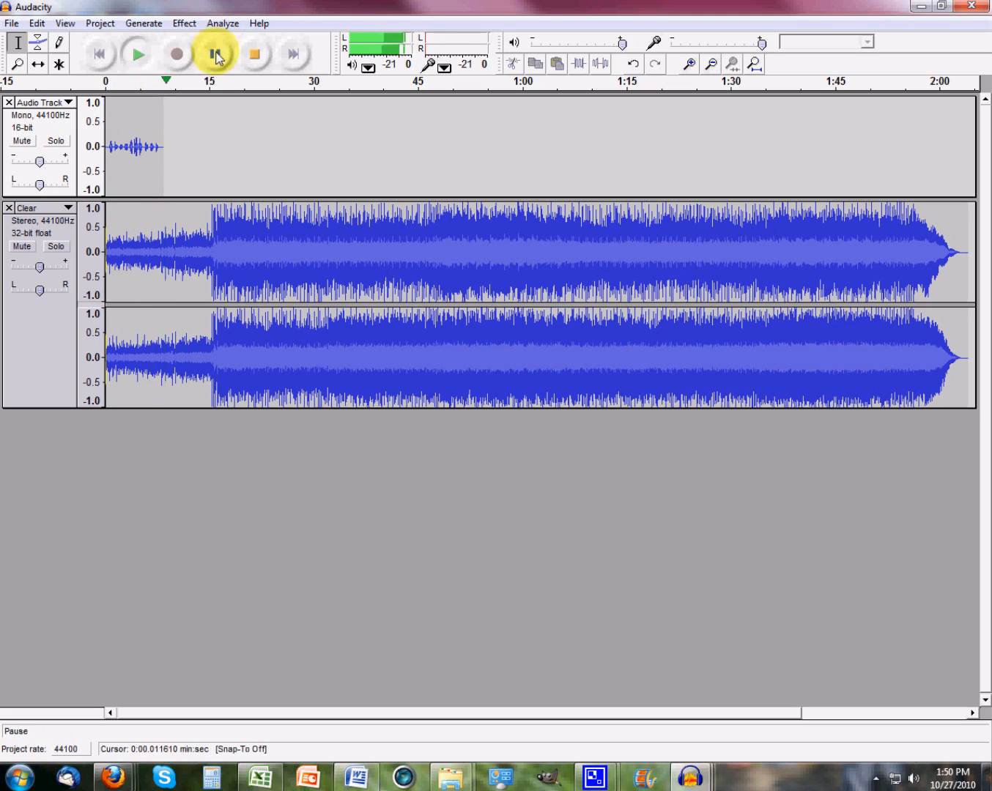
{"action": "left_click", "coordinate": [255, 55]}
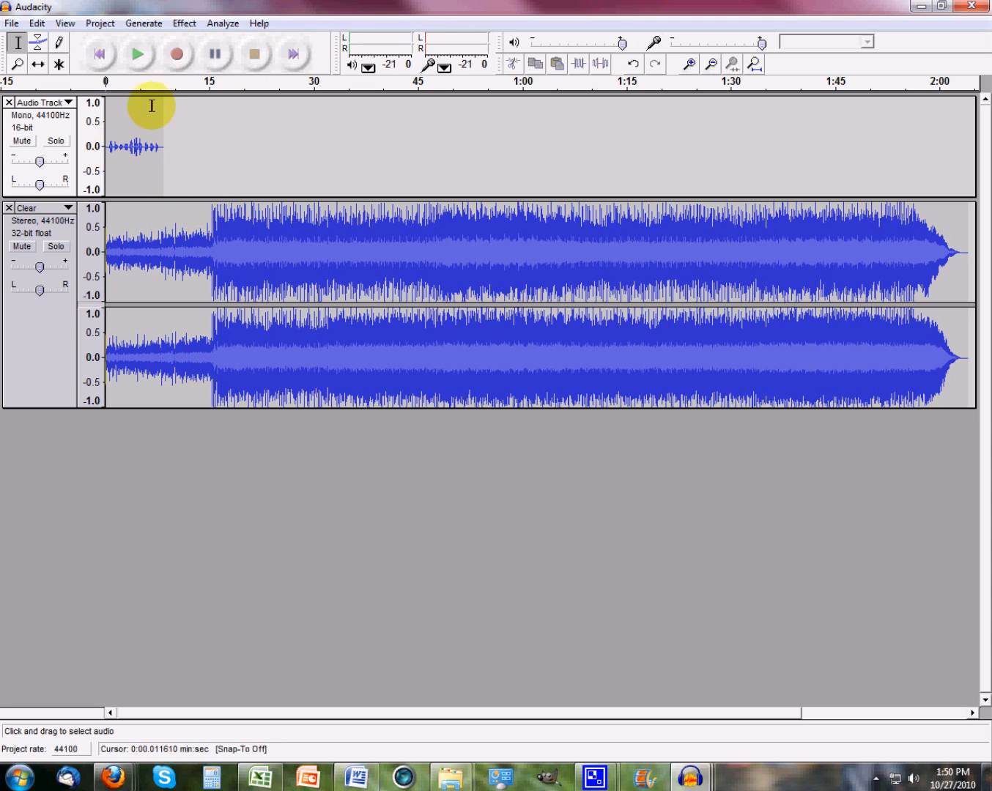
- Time-shift the narration clip so it starts at about 15 seconds, where the music gets louder
{"action": "left_click", "coordinate": [39, 65]}
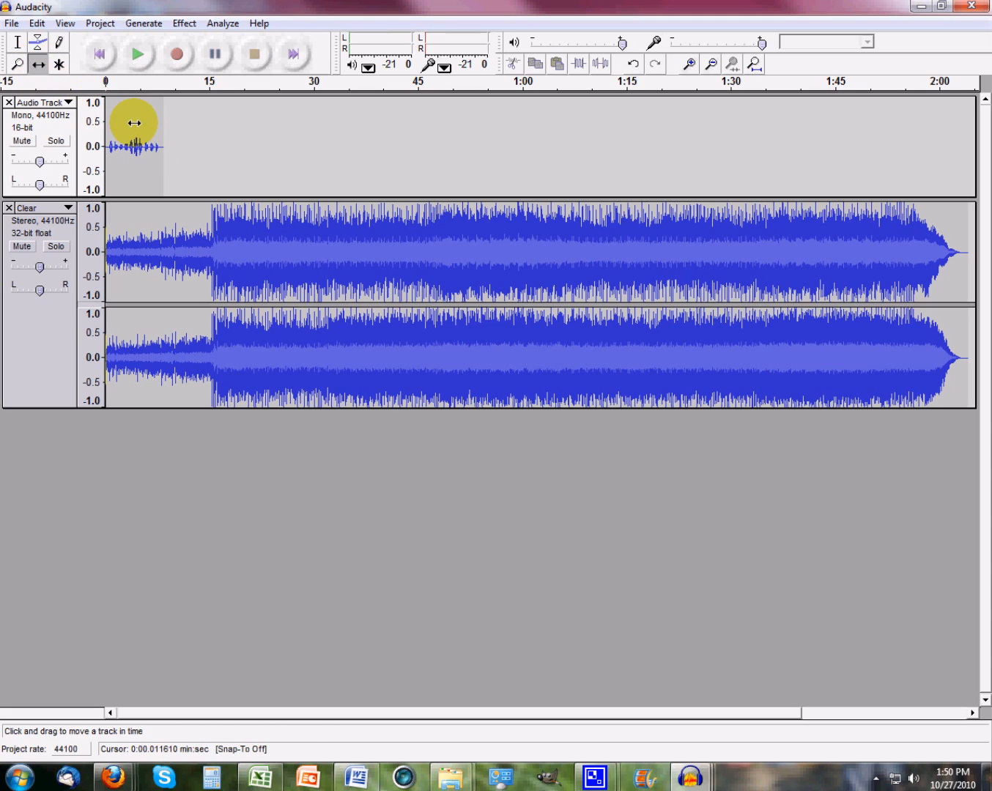
{"action": "left_click_drag", "start_coordinate": [134, 123], "coordinate": [238, 126]}
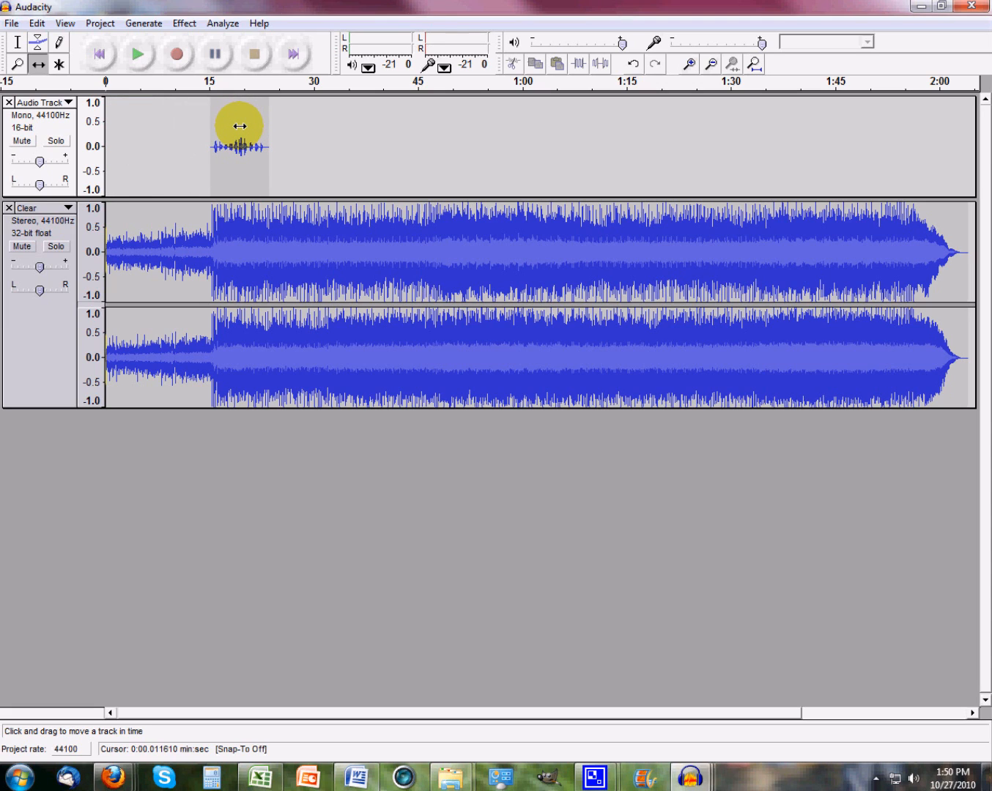
{"action": "left_click", "coordinate": [488, 468]}
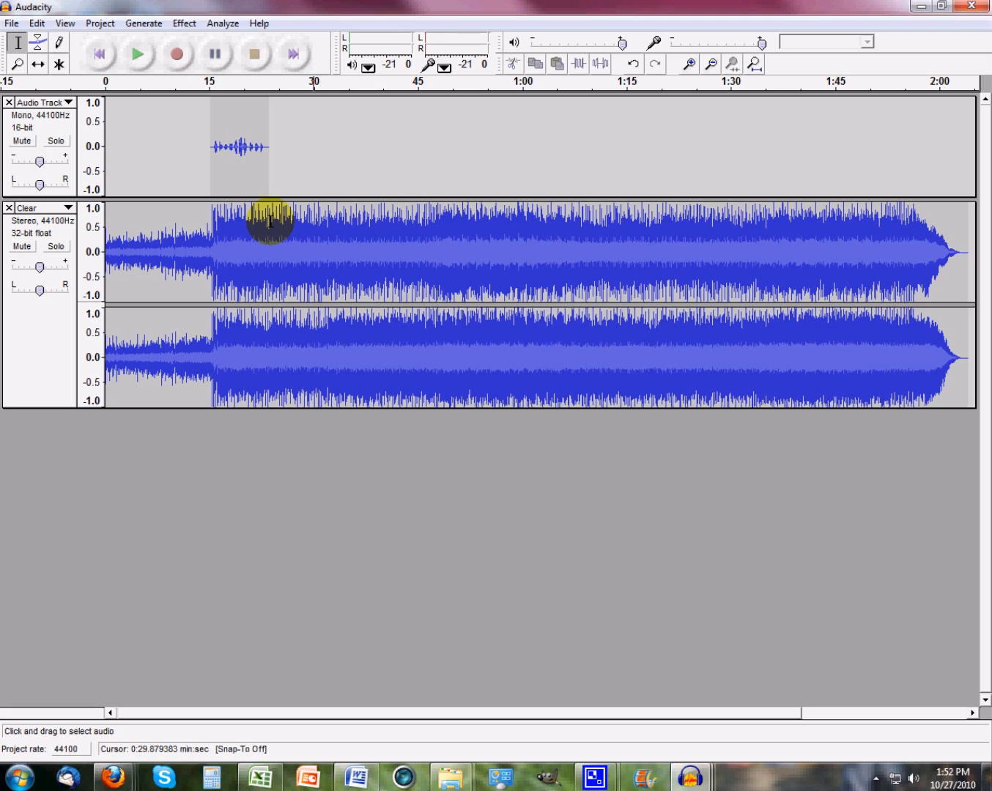
- Silence the music track from about 15.05 to 23.75 seconds, underneath the narration clip
{"action": "left_click_drag", "start_coordinate": [269, 221], "coordinate": [215, 217]}
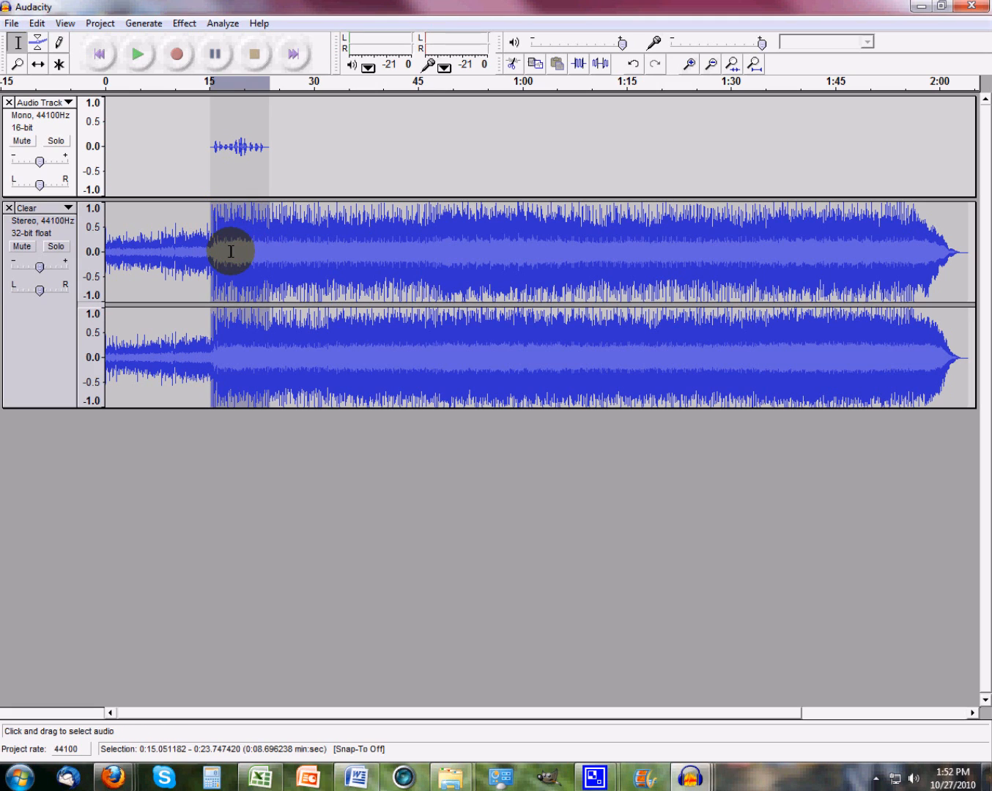
{"action": "left_click", "coordinate": [37, 24]}
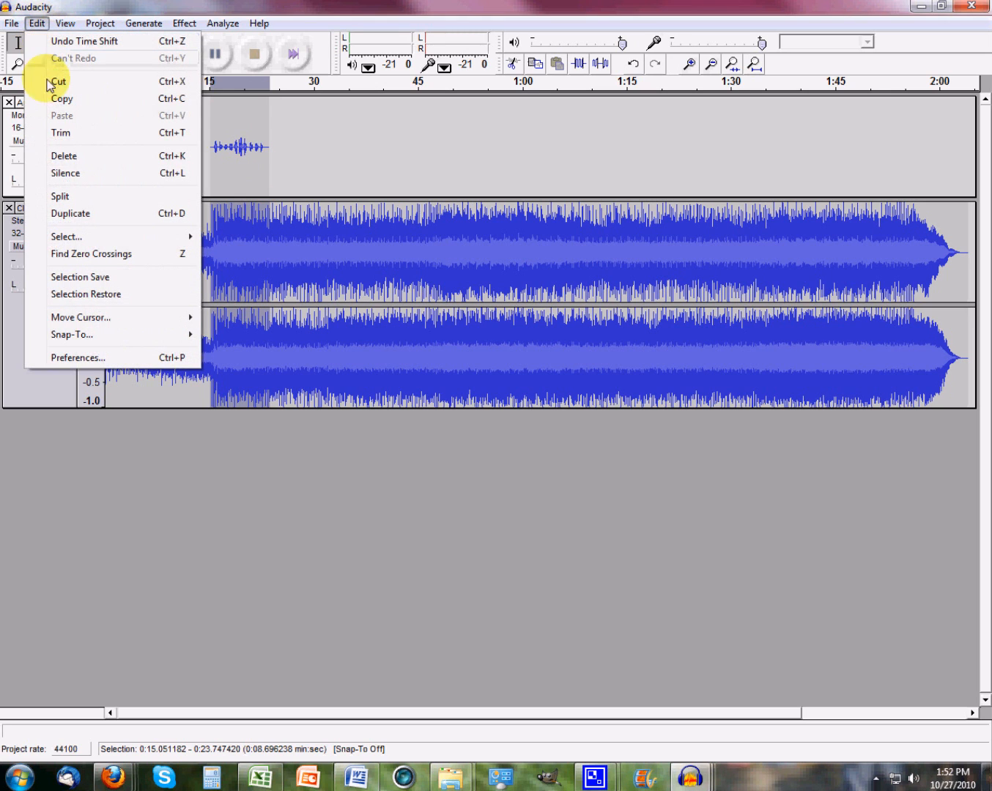
{"action": "left_click", "coordinate": [64, 174]}
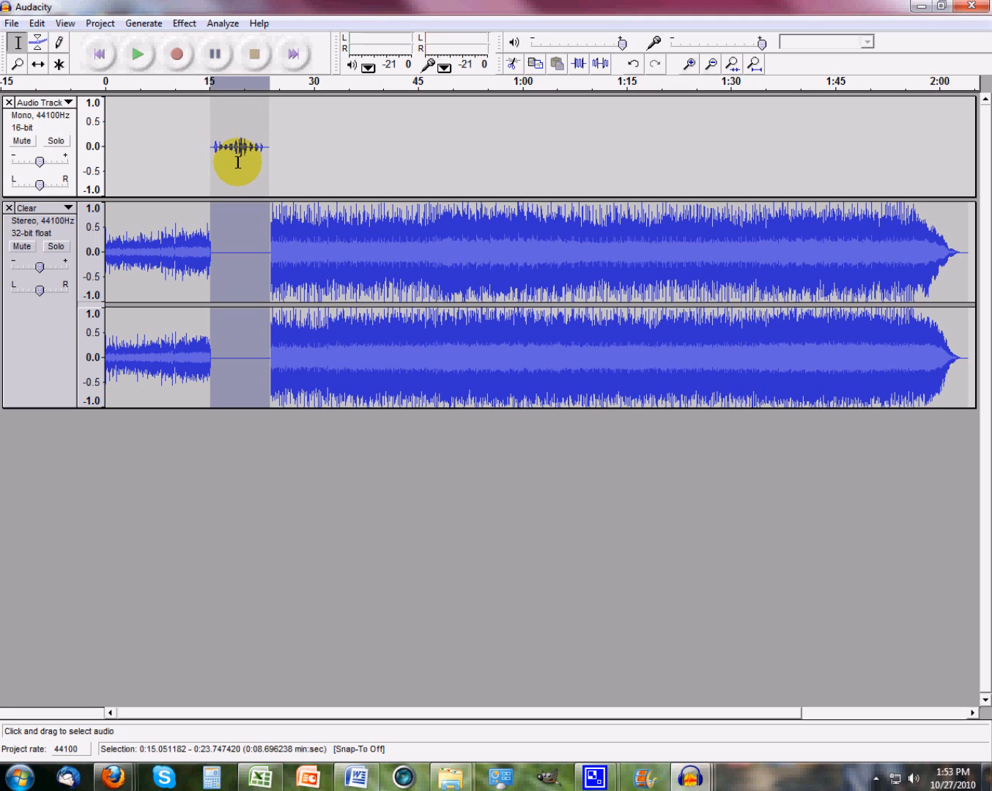
- Play the mix from the beginning through the silenced section and stop playback
{"action": "left_click", "coordinate": [106, 146]}
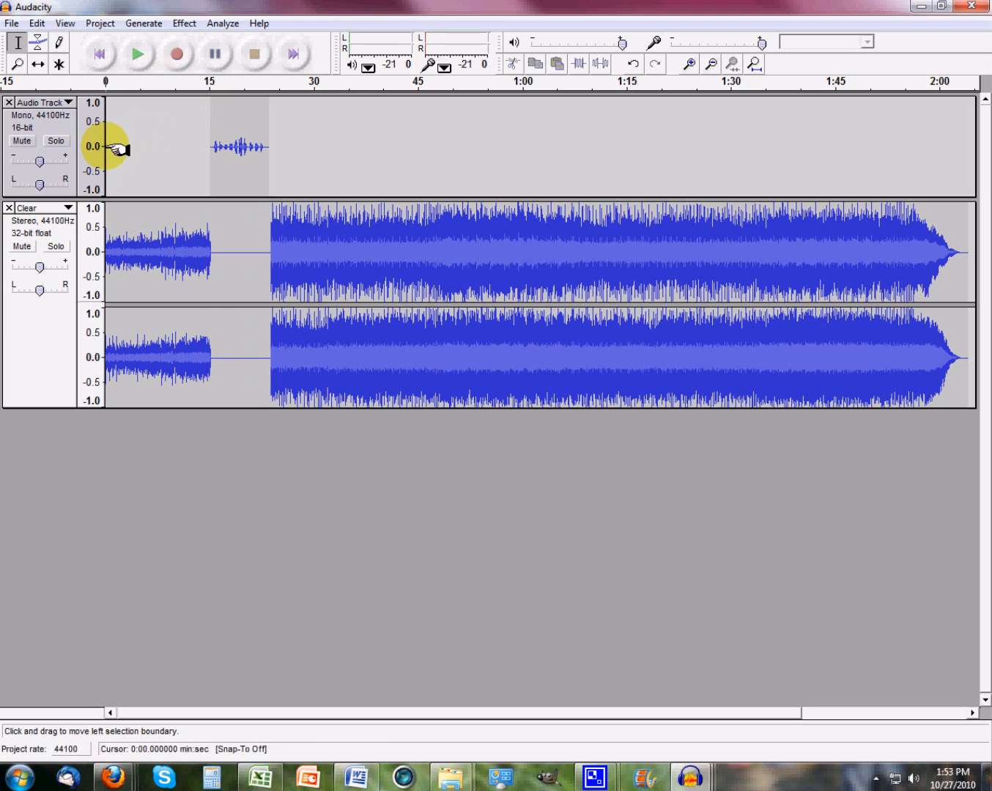
{"action": "left_click", "coordinate": [137, 54]}
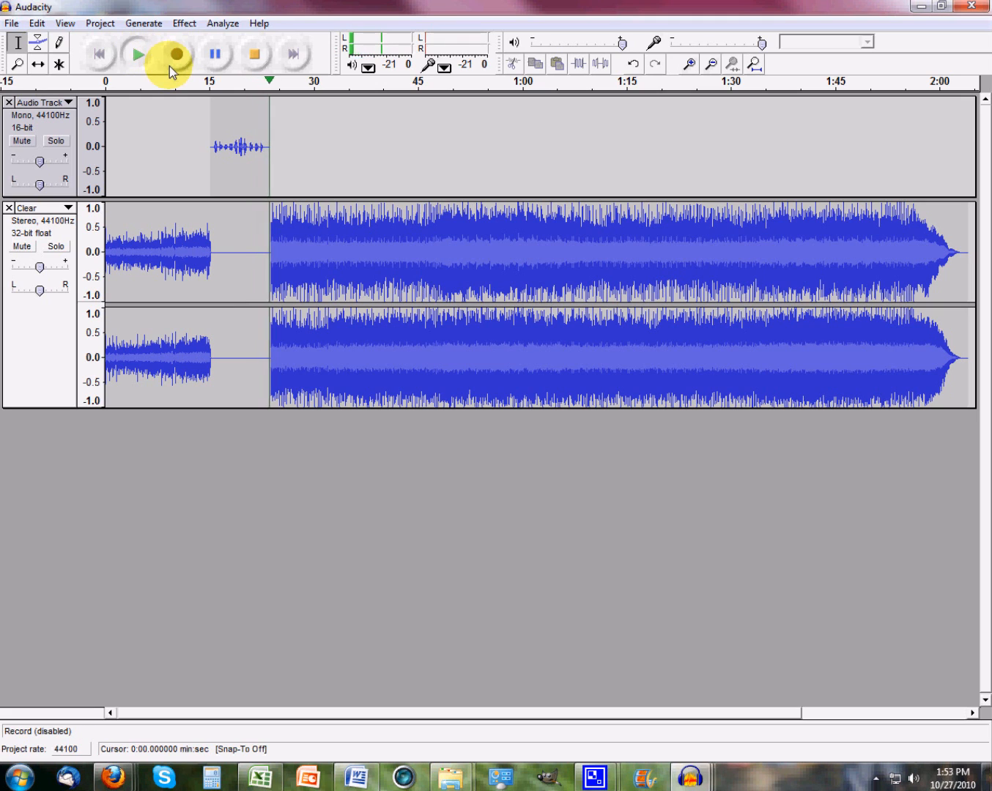
{"action": "left_click", "coordinate": [252, 56]}
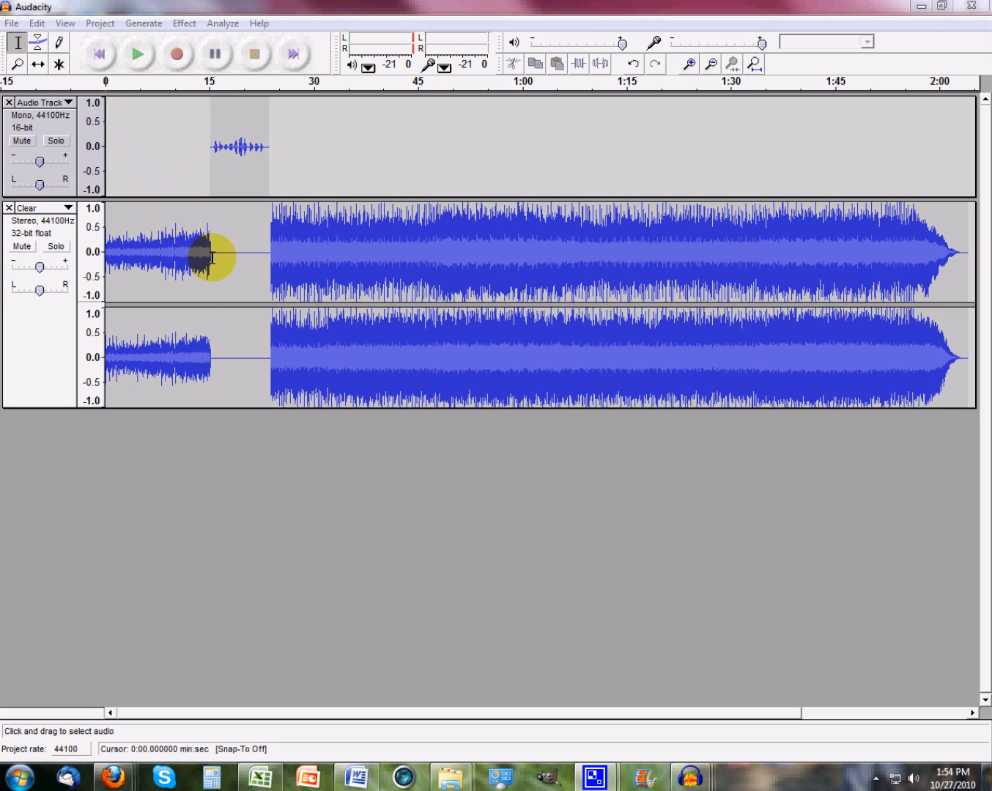
- Apply Fade Out to the music just before the silent gap, from about 10.03 to 15.27 seconds
{"action": "left_click_drag", "start_coordinate": [210, 257], "coordinate": [177, 255]}
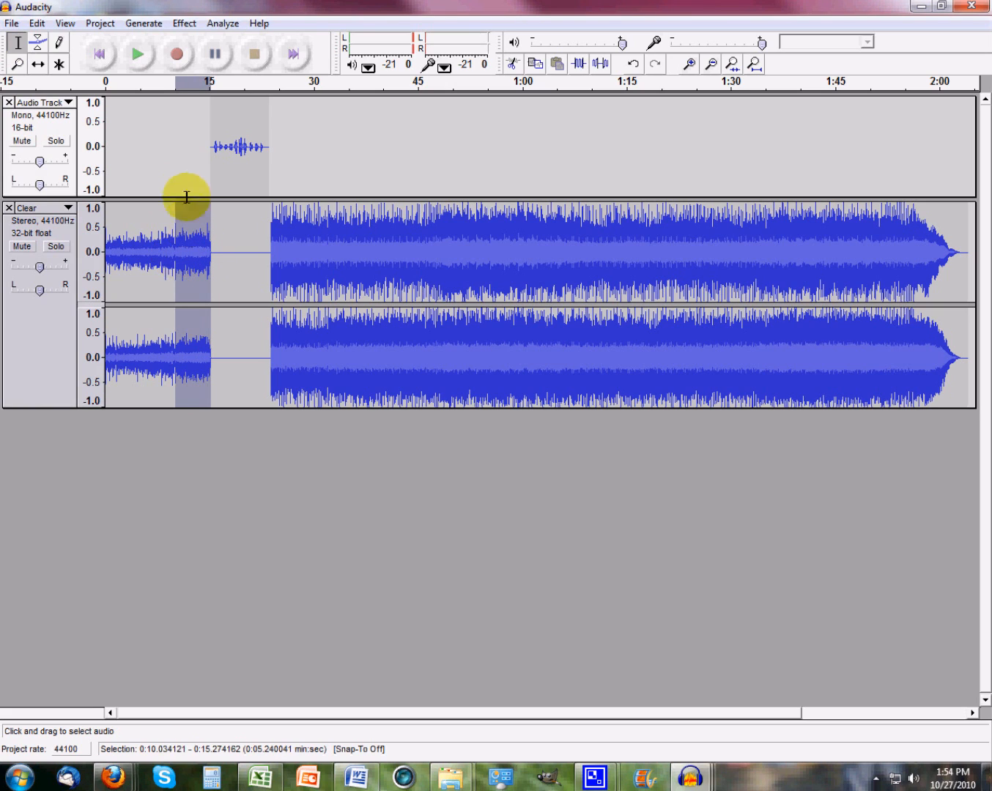
{"action": "left_click", "coordinate": [186, 24]}
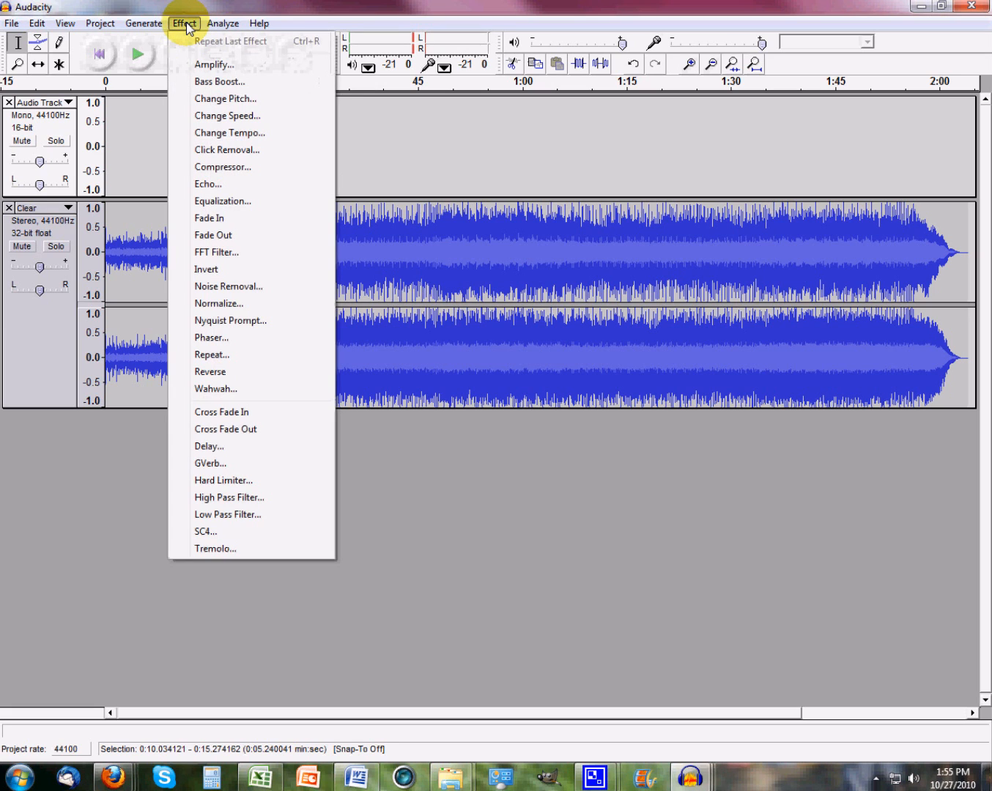
{"action": "left_click", "coordinate": [213, 235]}
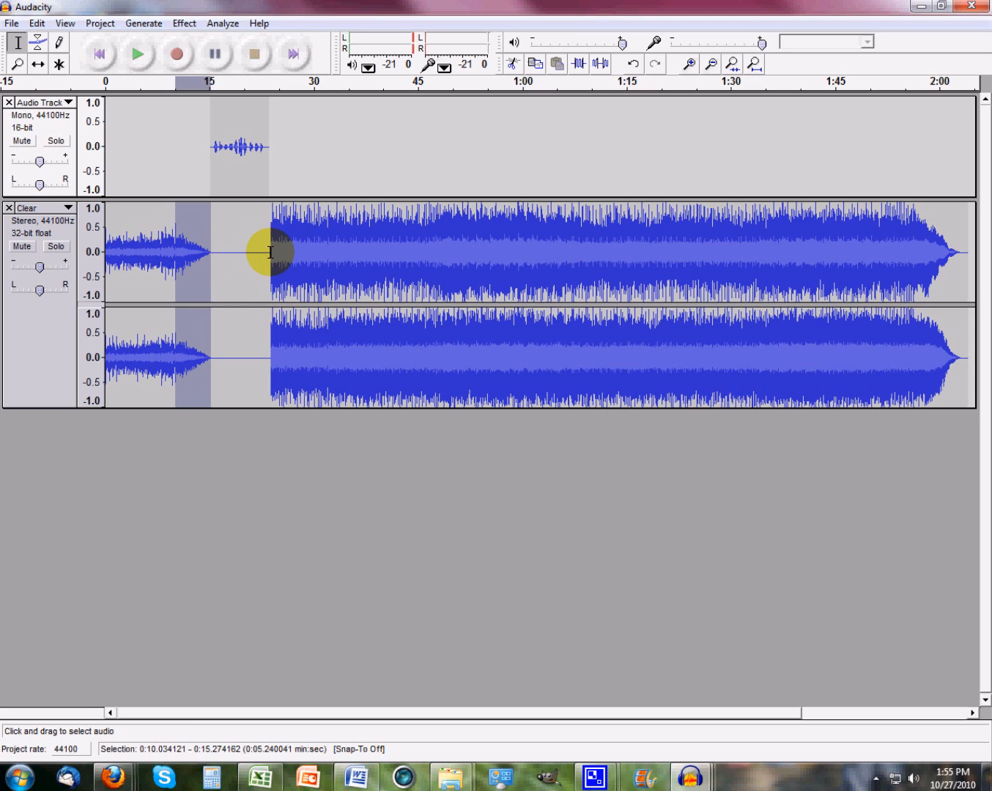
- Apply Fade In to the music right after the silent gap, from about 23.75 to 27.65 seconds
{"action": "left_click_drag", "start_coordinate": [270, 252], "coordinate": [297, 251]}
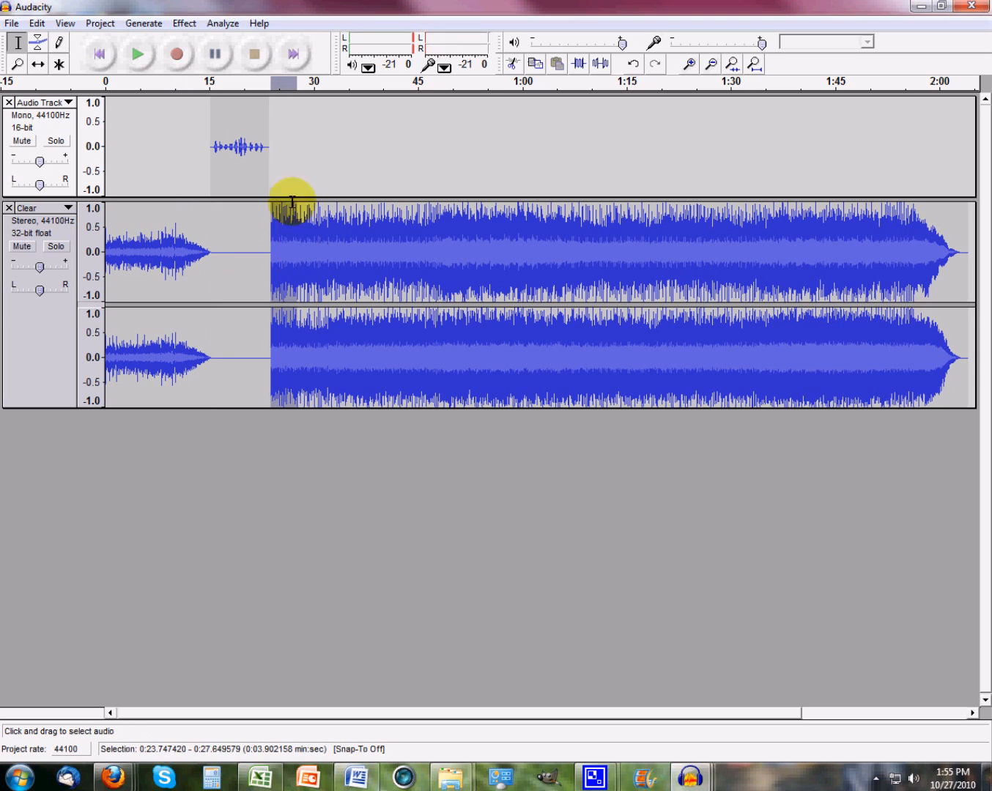
{"action": "left_click", "coordinate": [184, 24]}
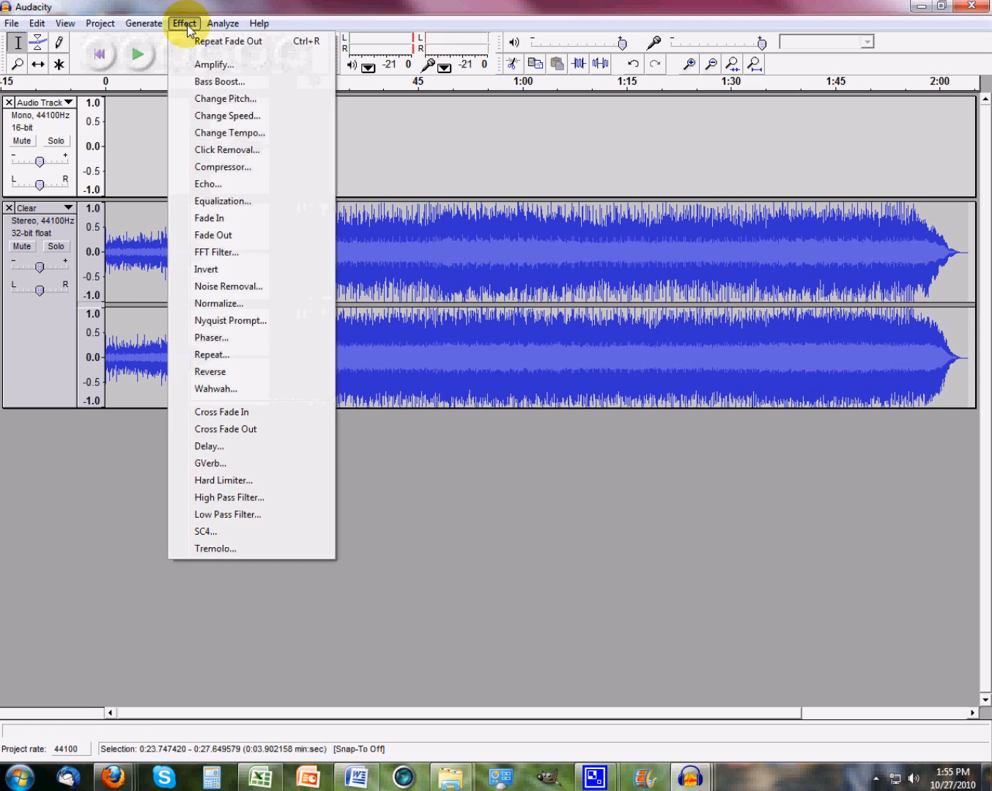
{"action": "left_click", "coordinate": [210, 219]}
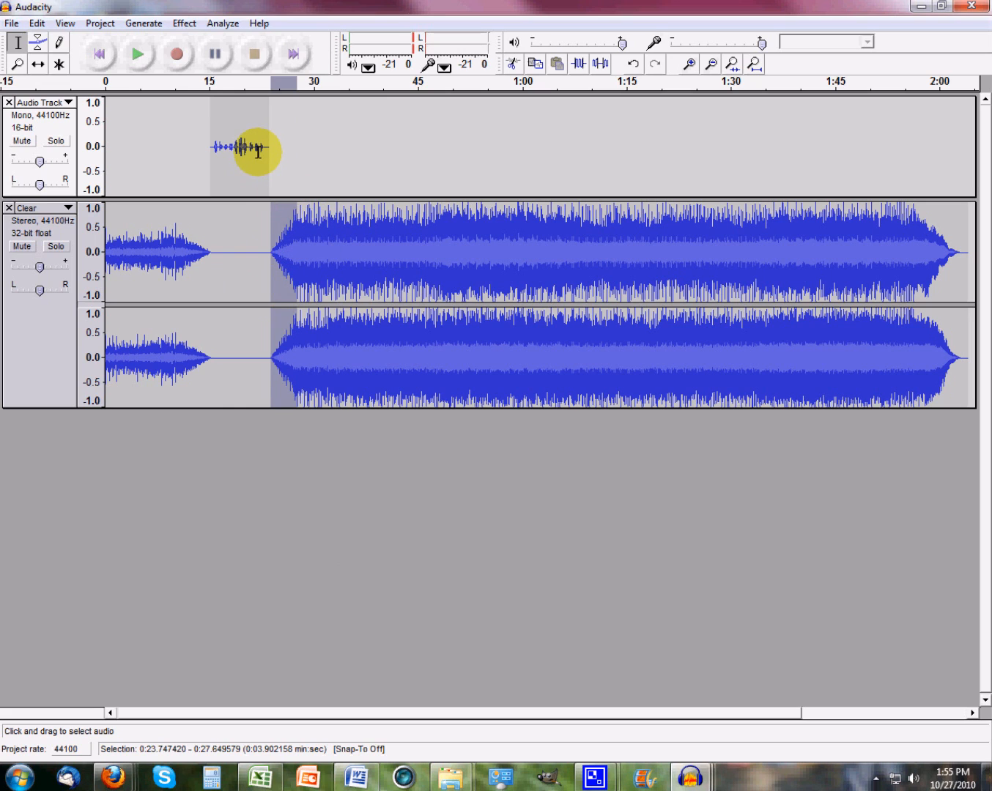
- Play the mix from about 8.25 seconds through the fades around the narration and stop playback
{"action": "left_click", "coordinate": [108, 146]}
{"action": "left_click", "coordinate": [163, 233]}
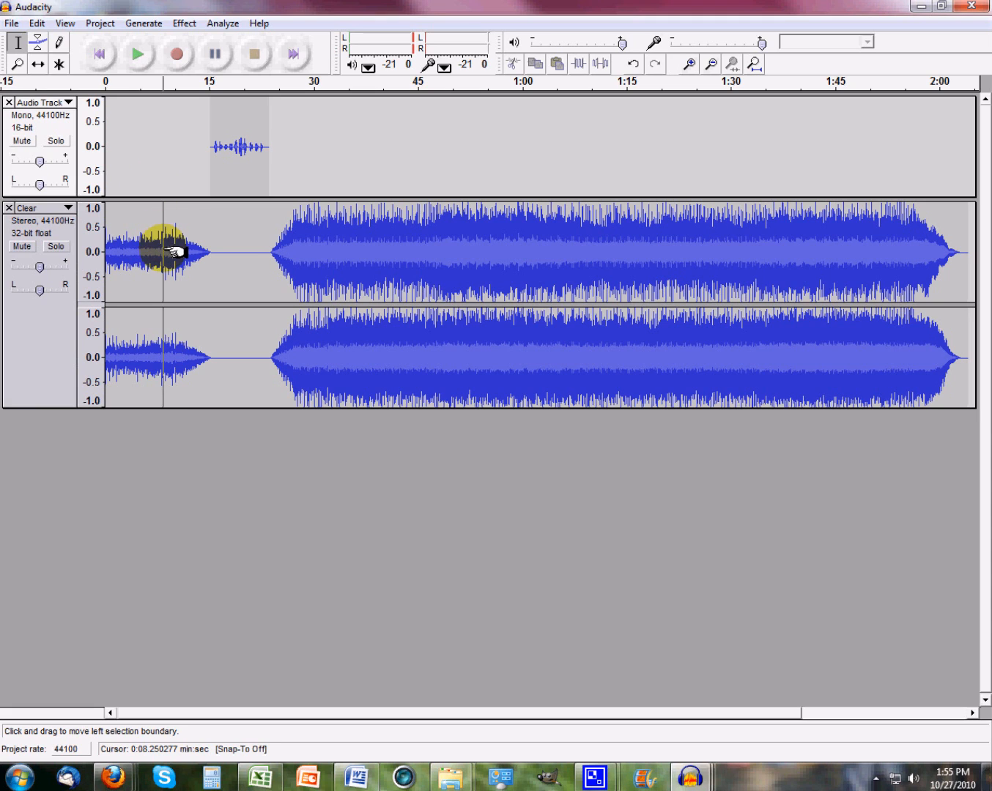
{"action": "left_click", "coordinate": [141, 53]}
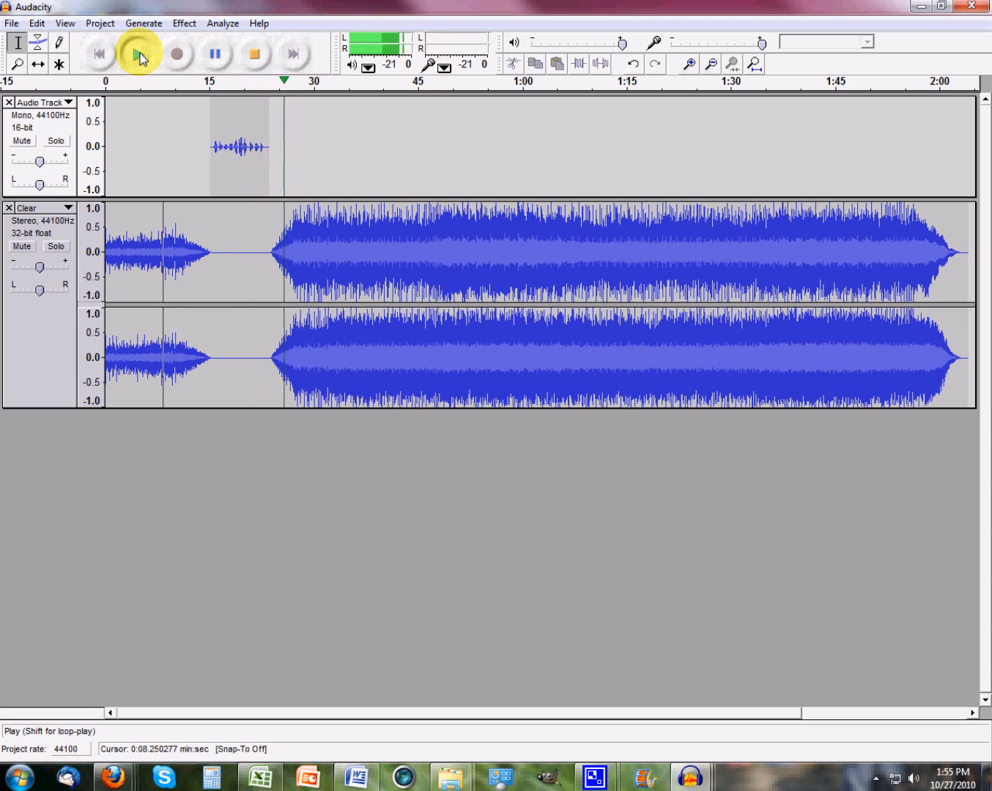
{"action": "left_click", "coordinate": [256, 57]}
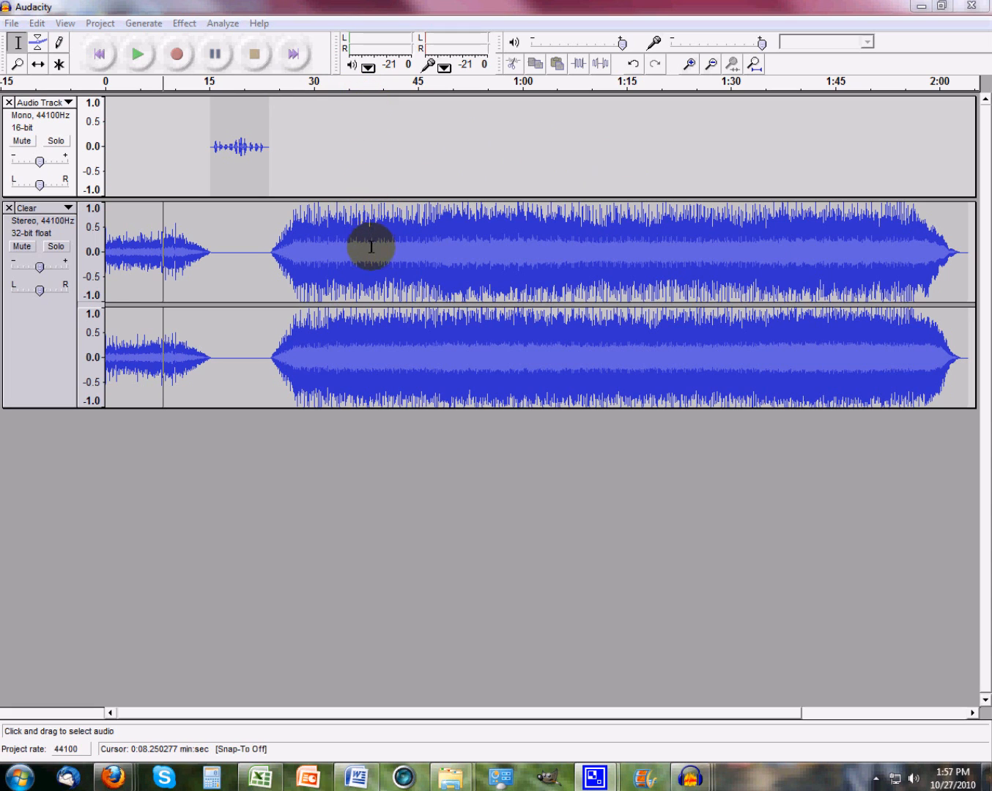
- Delete the music from about 38.46 seconds to the end of the track
{"action": "left_click_drag", "start_coordinate": [373, 243], "coordinate": [976, 256]}
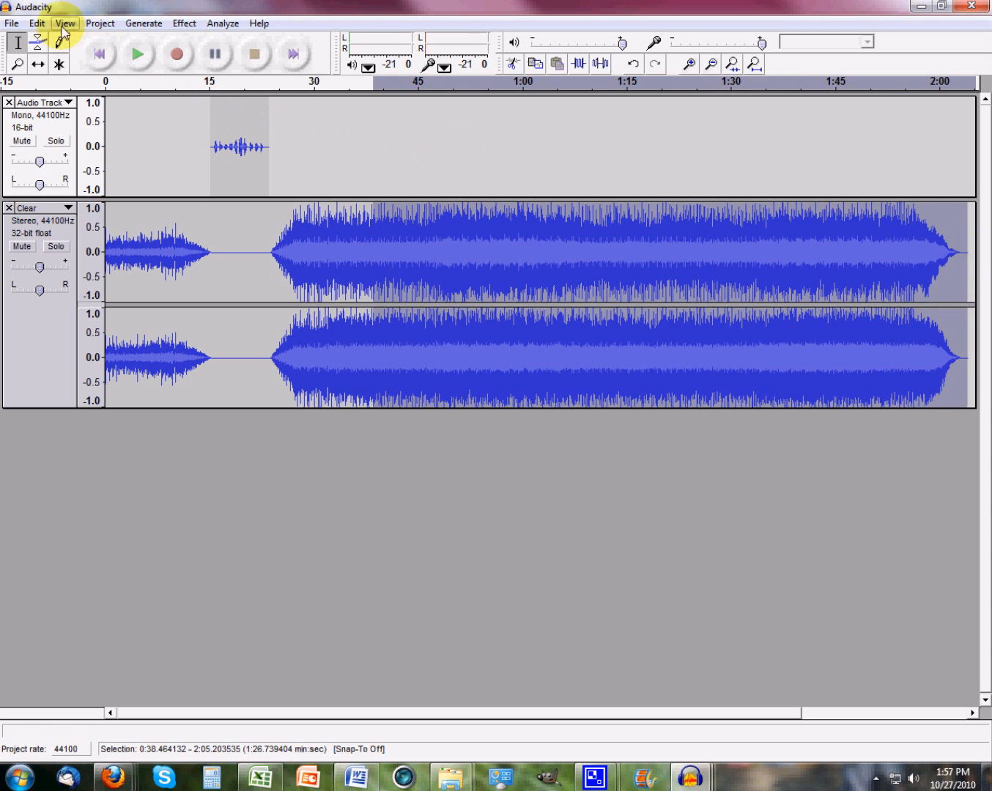
{"action": "left_click", "coordinate": [36, 23]}
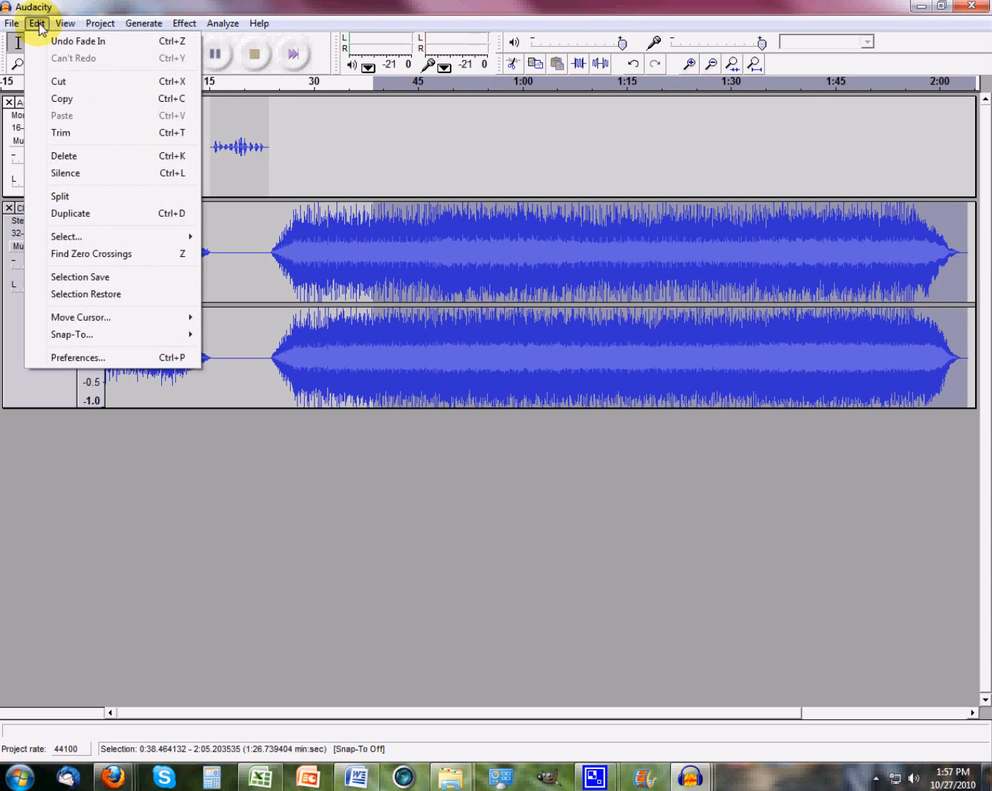
{"action": "left_click", "coordinate": [63, 156]}
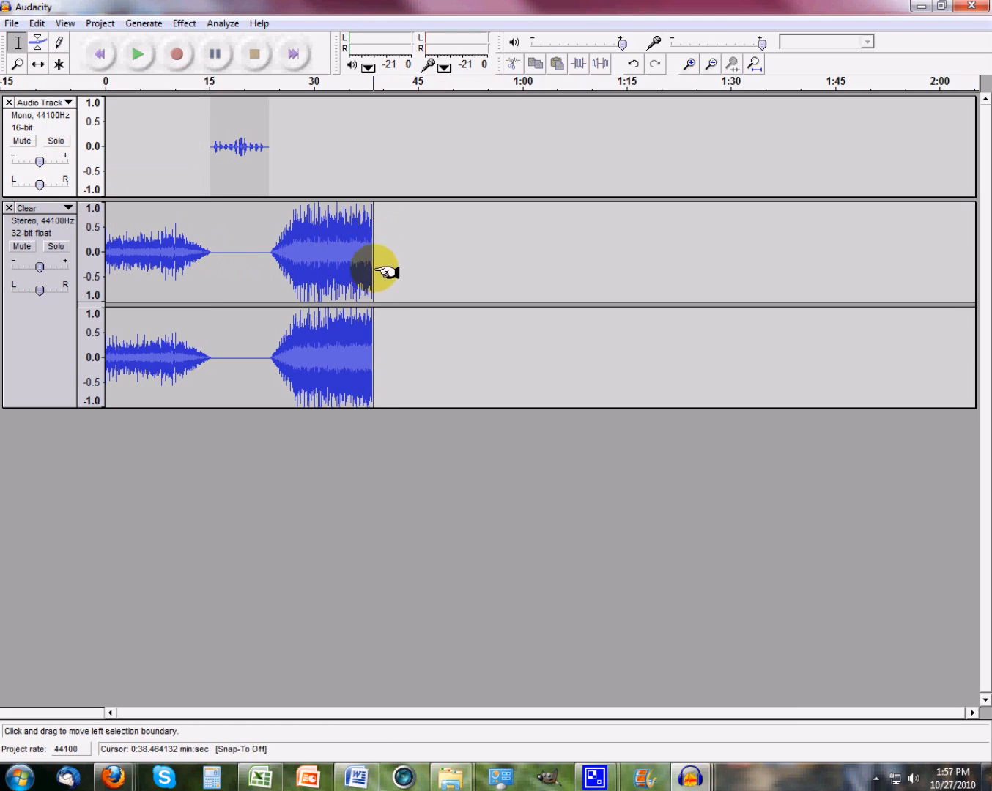
- Apply Fade Out to the end of the shortened music, from about 35.01 seconds to just past its end
{"action": "left_click_drag", "start_coordinate": [348, 252], "coordinate": [376, 257]}
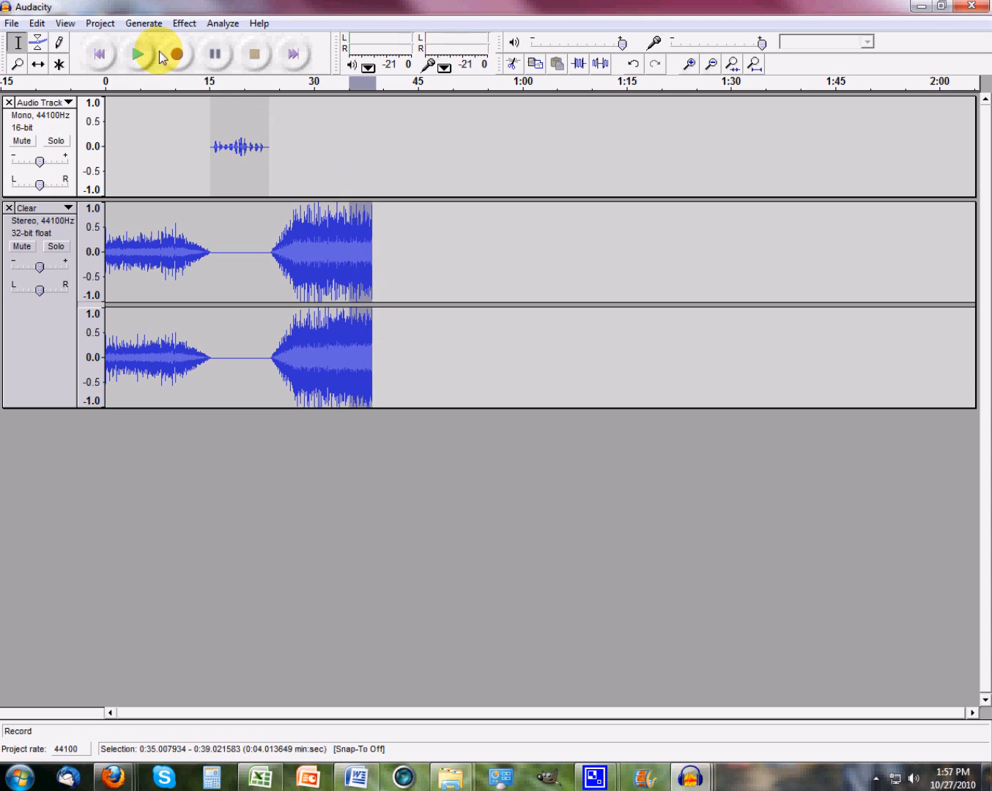
{"action": "left_click", "coordinate": [36, 24]}
{"action": "mouse_move", "coordinate": [186, 22]}
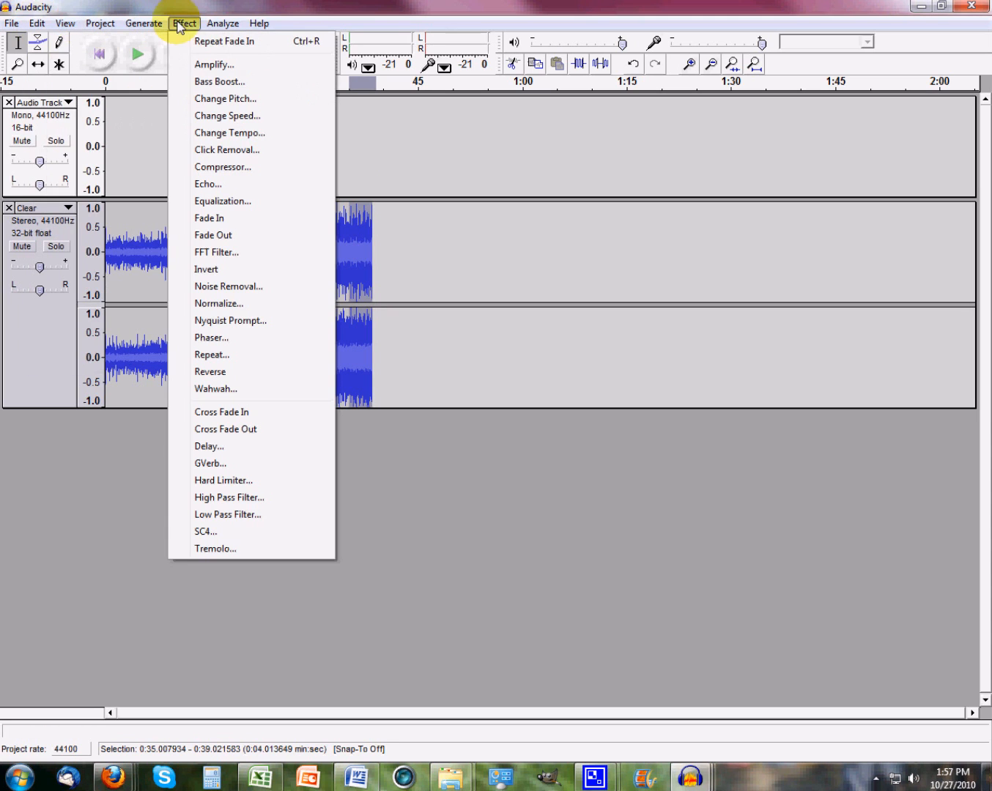
{"action": "left_click", "coordinate": [217, 236]}
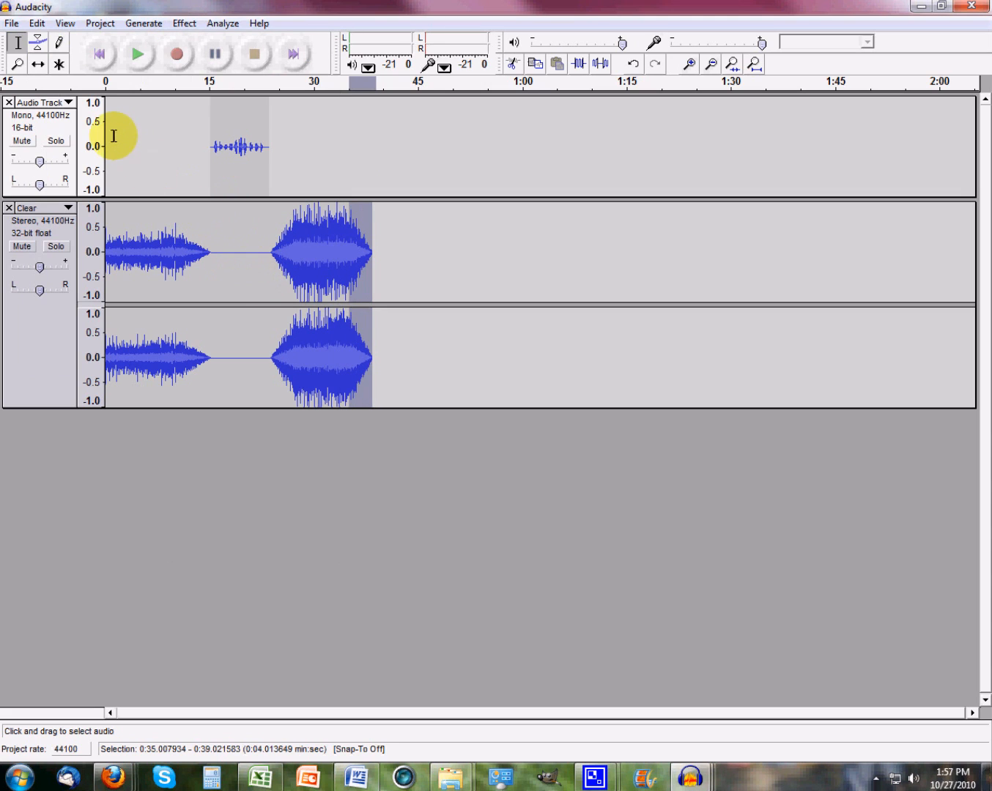
- Play the finished mix from about 7.14 seconds to check the fades and the ending
{"action": "left_click", "coordinate": [154, 234]}
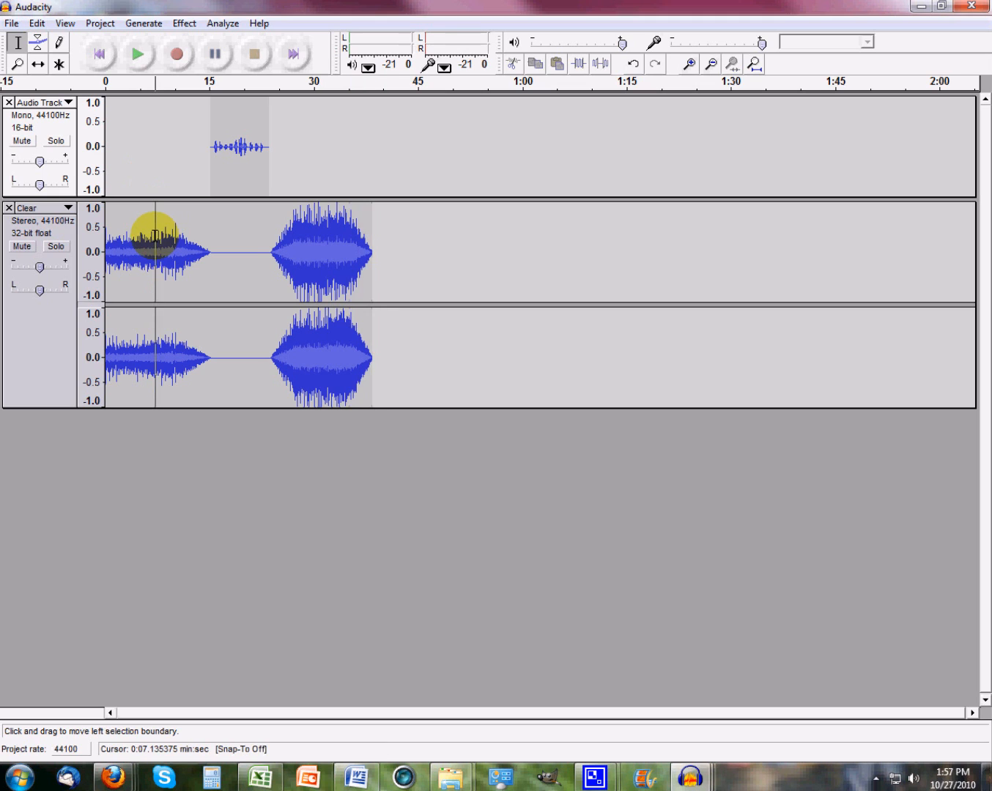
{"action": "left_click", "coordinate": [136, 53]}
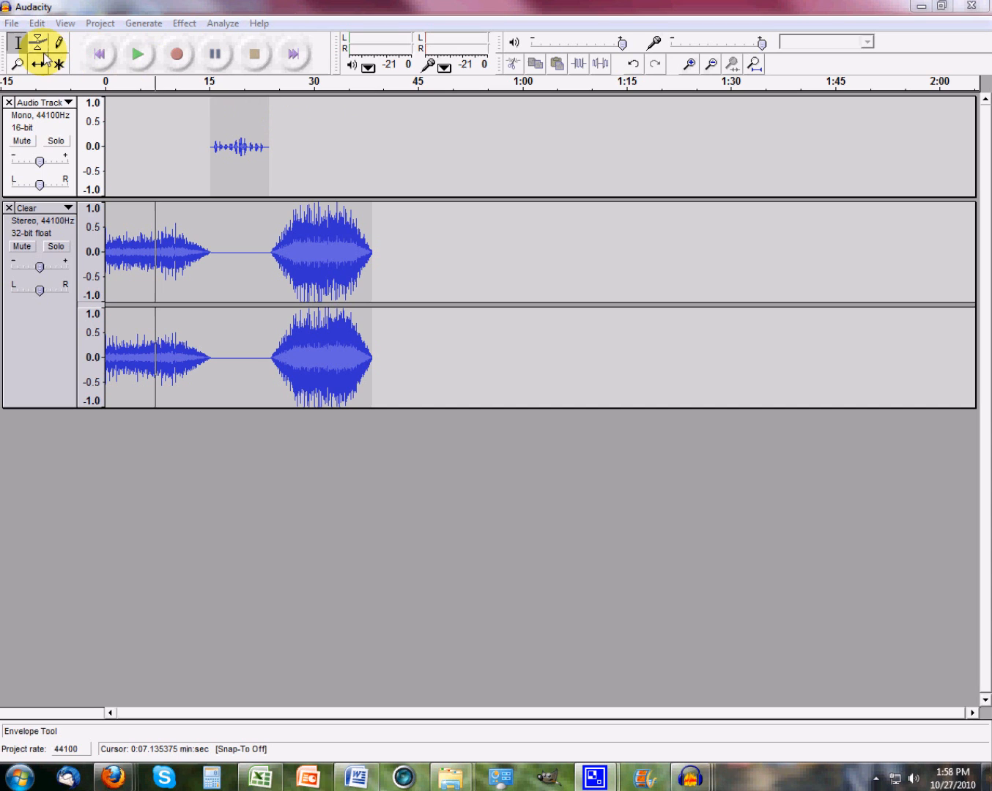
- Save the project as "audacity tutorial 1" in the Audacity folder on the F: drive
{"action": "left_click", "coordinate": [13, 24]}
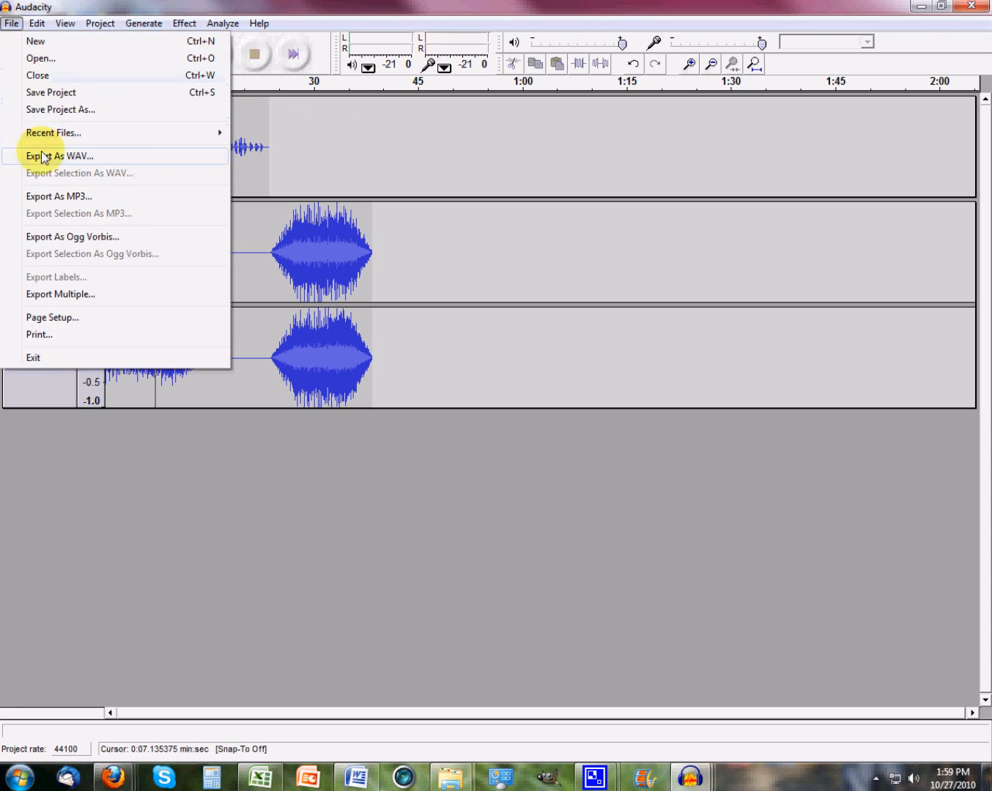
{"action": "left_click", "coordinate": [47, 112]}
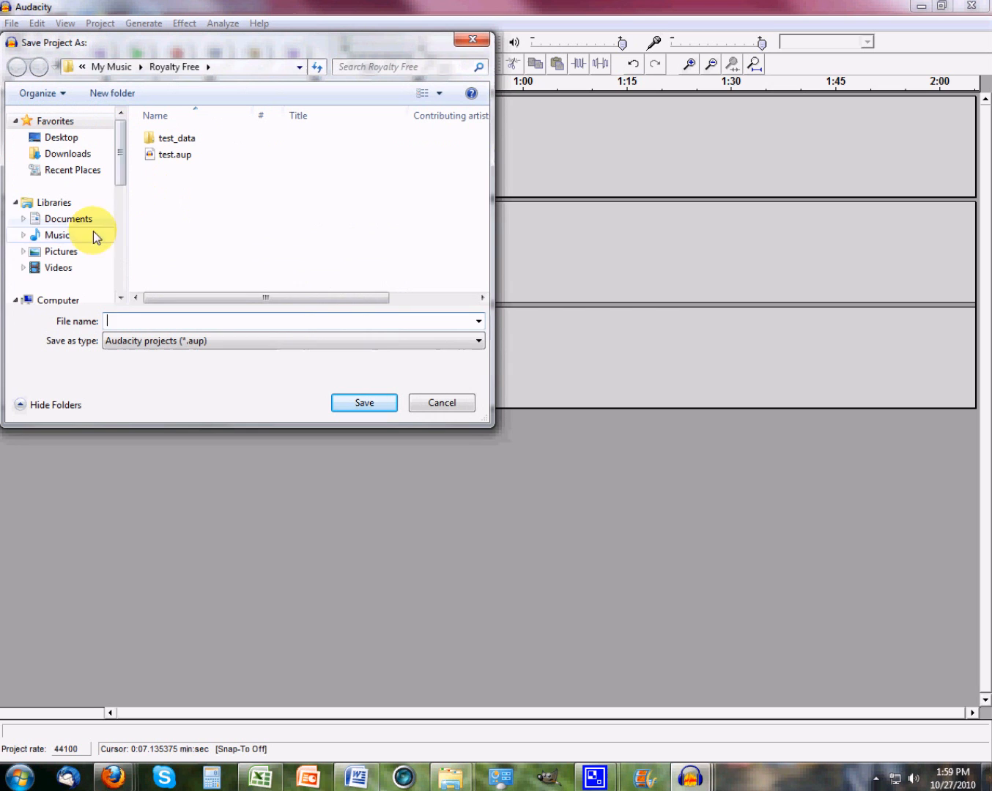
{"action": "left_click_drag", "start_coordinate": [121, 156], "coordinate": [117, 199]}
{"action": "left_click", "coordinate": [111, 212]}
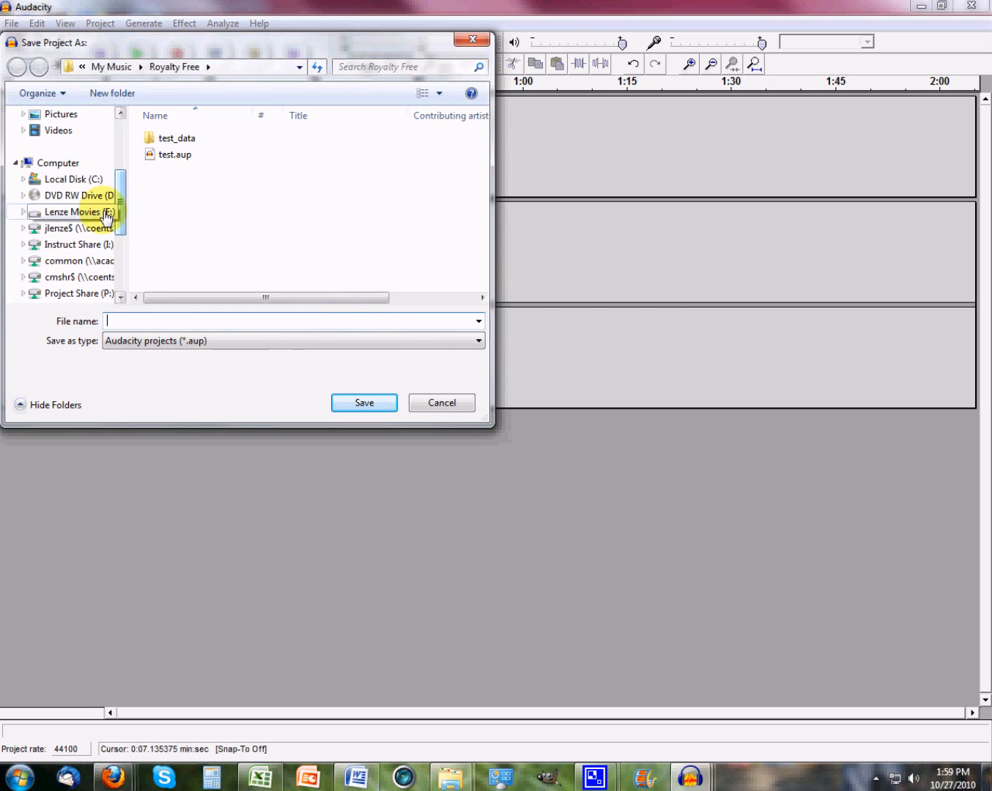
{"action": "double_click", "coordinate": [177, 188]}
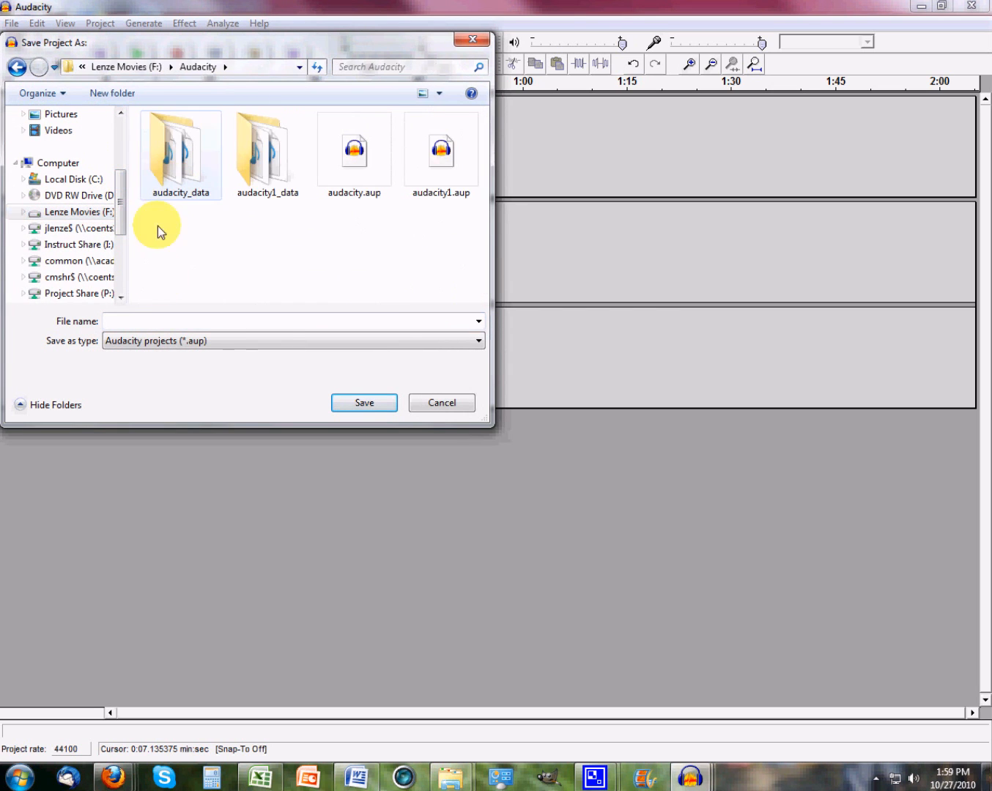
{"action": "left_click", "coordinate": [142, 321]}
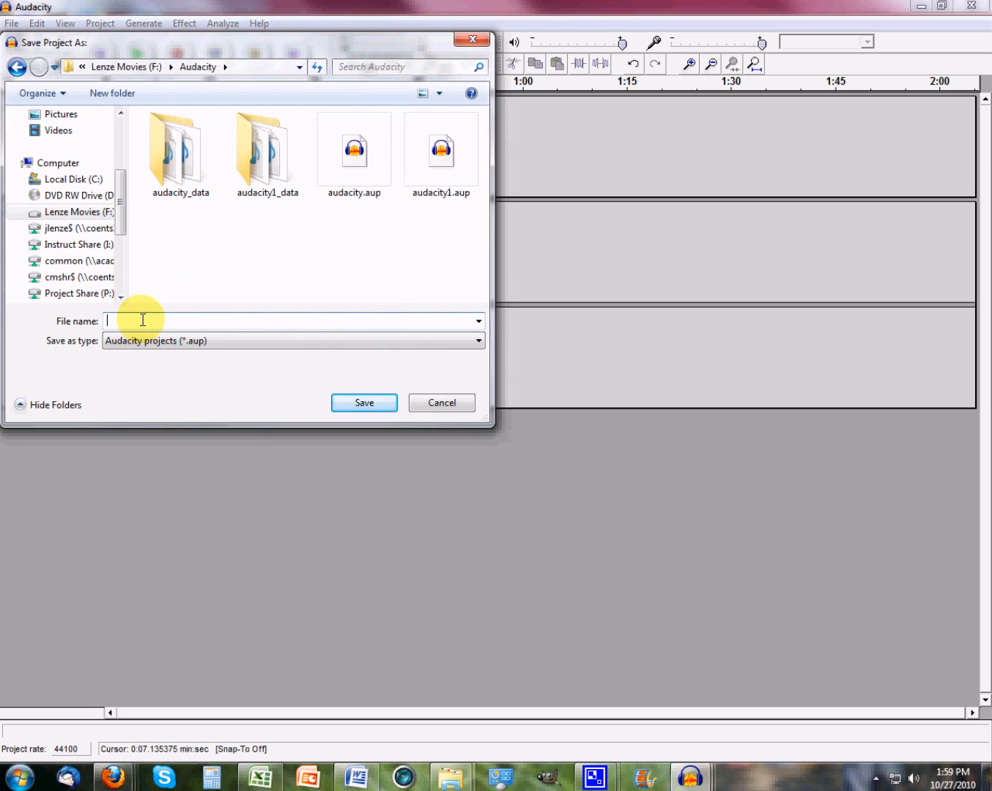
{"action": "type", "text": "aud"}
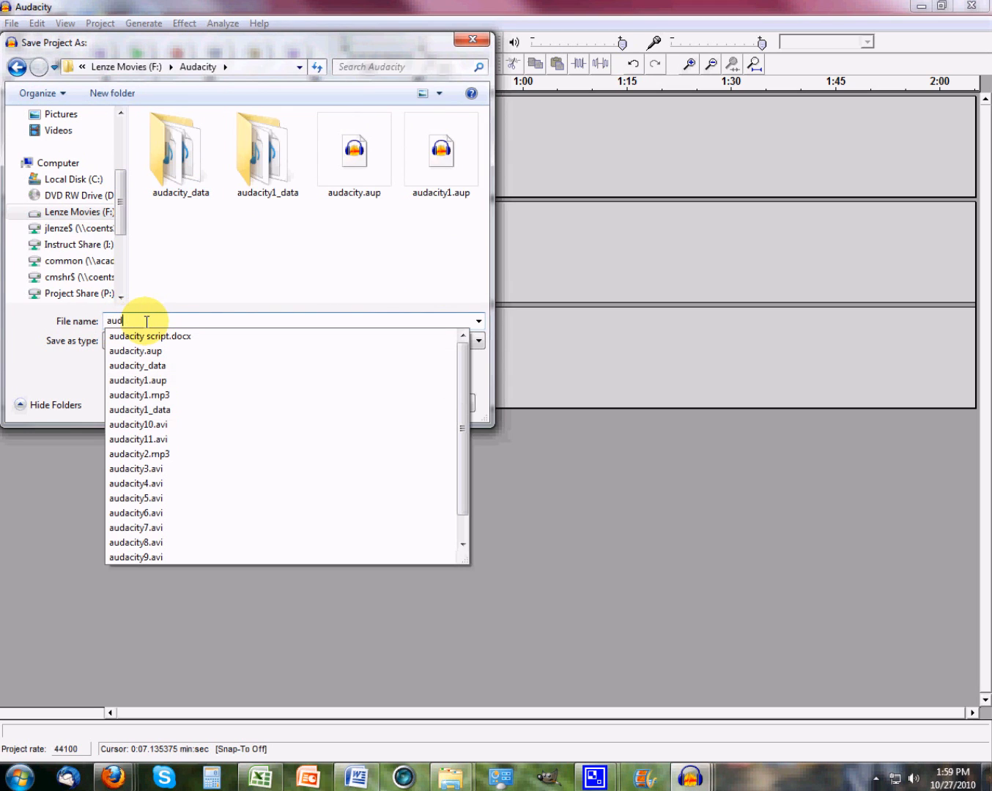
{"action": "type", "text": "acity tur"}
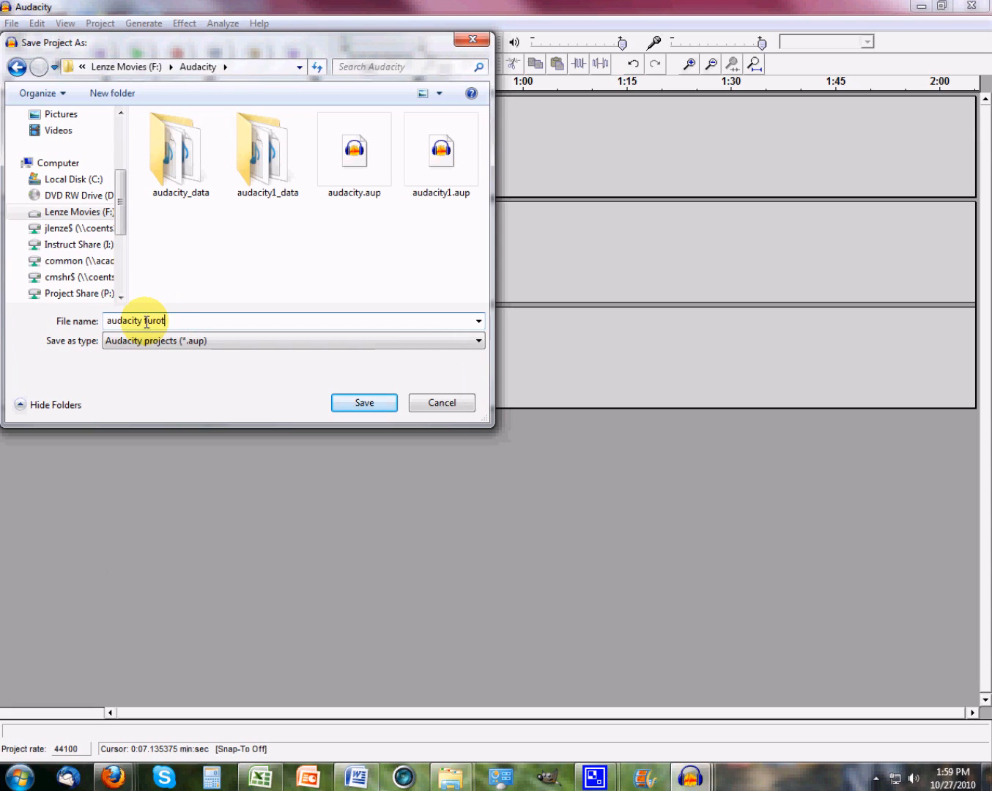
{"action": "type", "text": "ot"}
{"action": "key", "text": "BackSpace"}
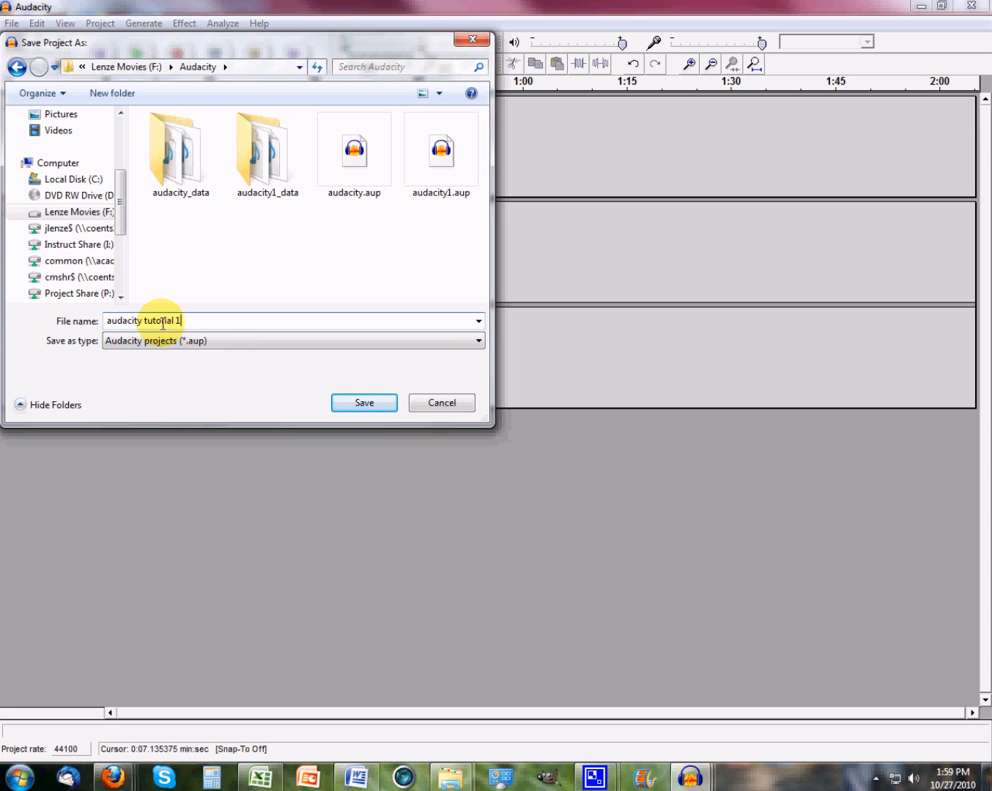
{"action": "key", "text": "Tab"}
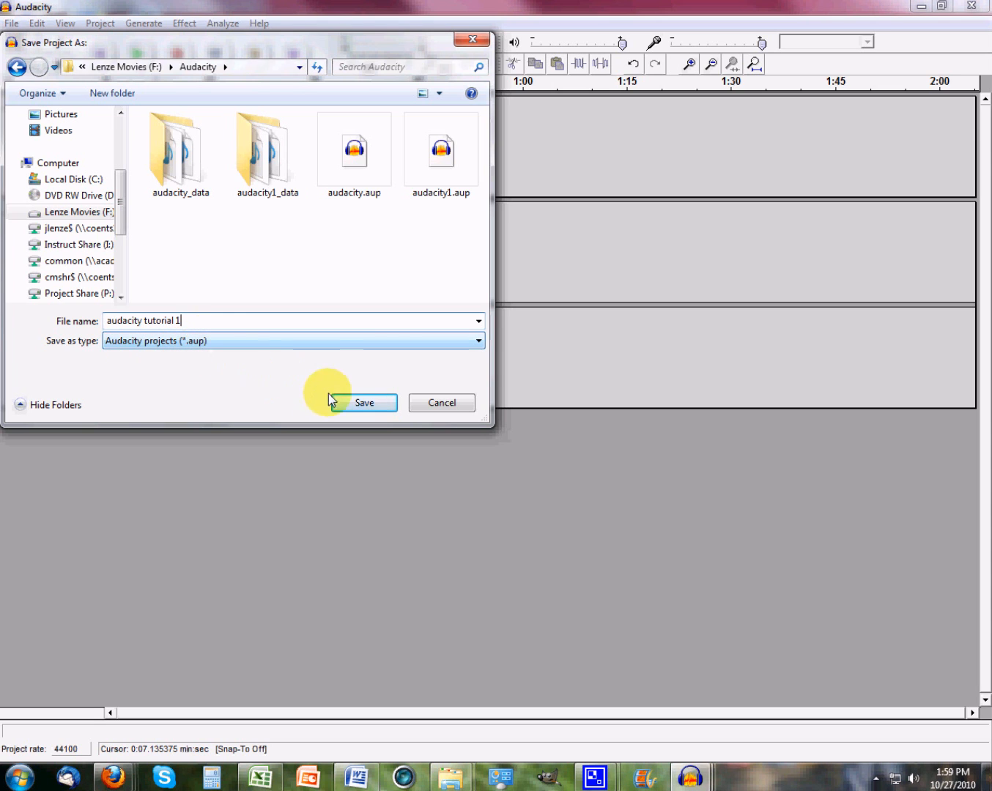
{"action": "left_click", "coordinate": [362, 402]}
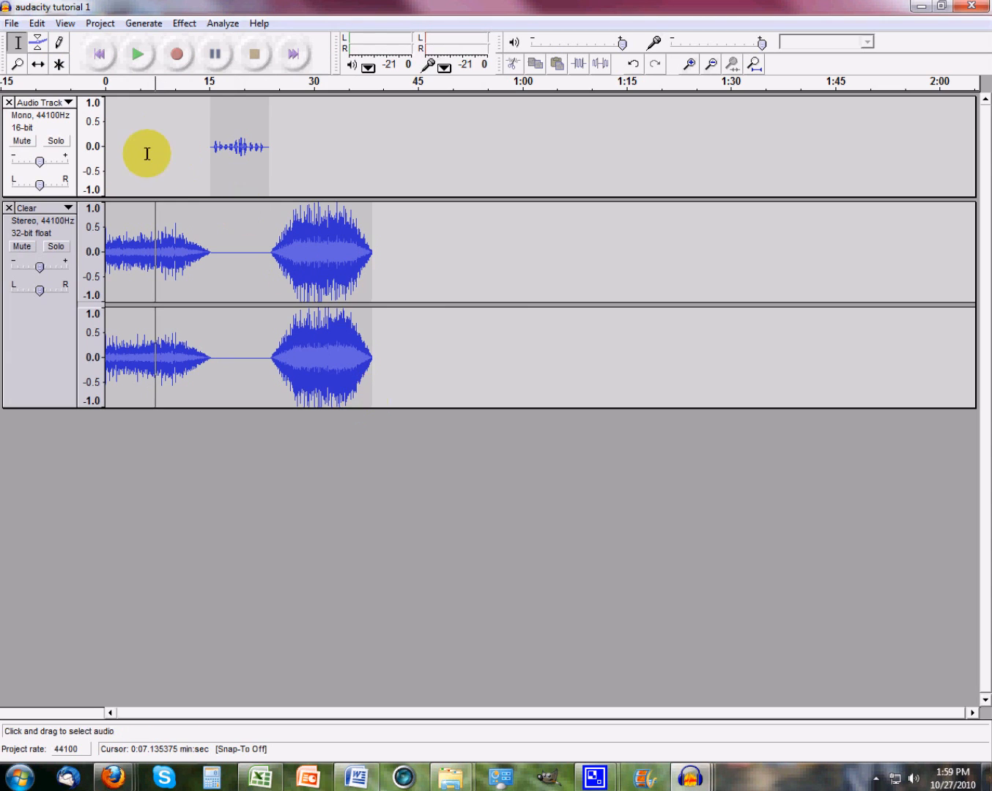
- Start exporting the mix as the MP3 file "audacity tutorial 1.mp3" in the Audacity folder, accepting the stereo mixdown
{"action": "left_click", "coordinate": [12, 24]}
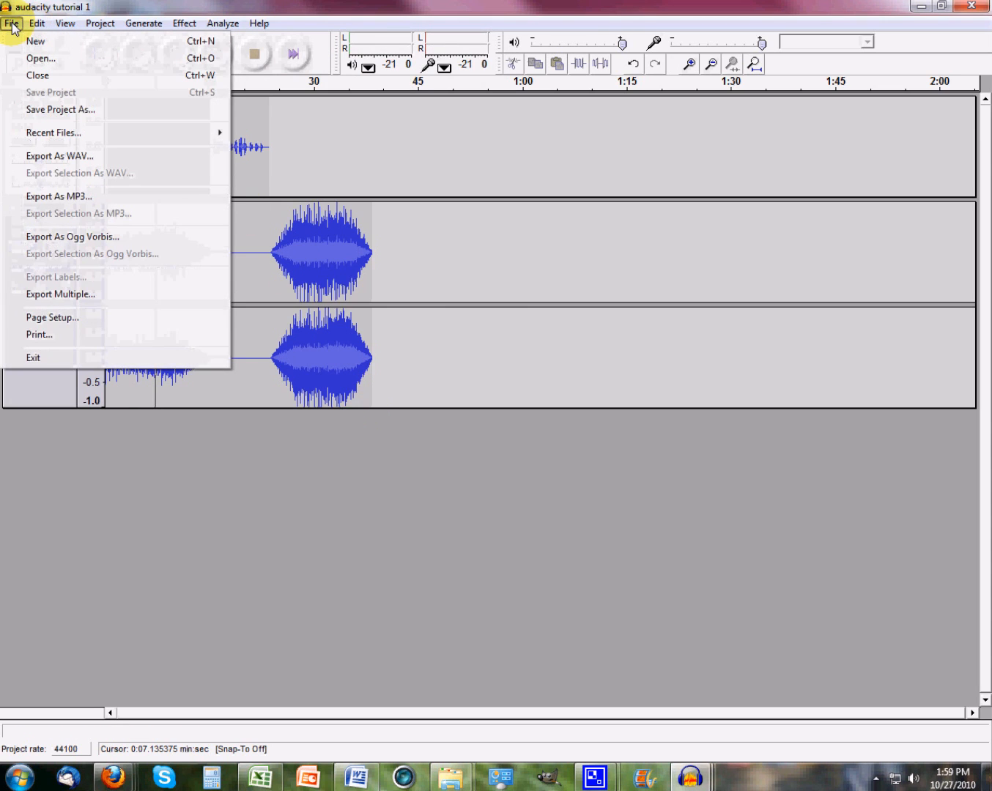
{"action": "left_click", "coordinate": [33, 194]}
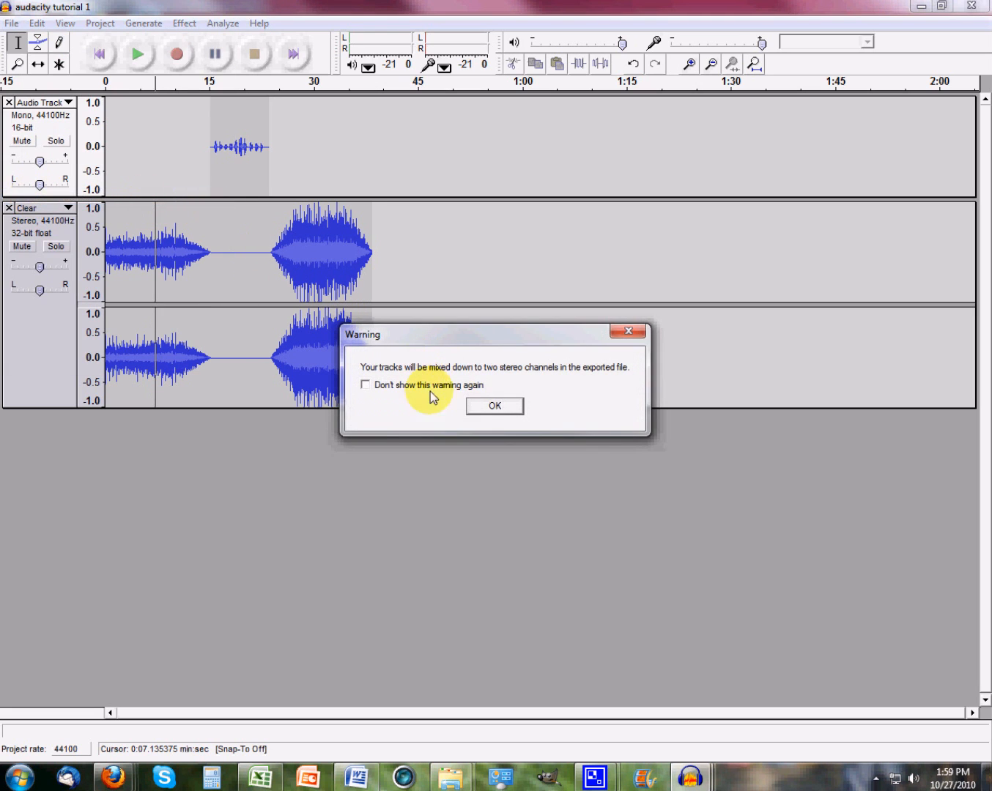
{"action": "left_click", "coordinate": [482, 402]}
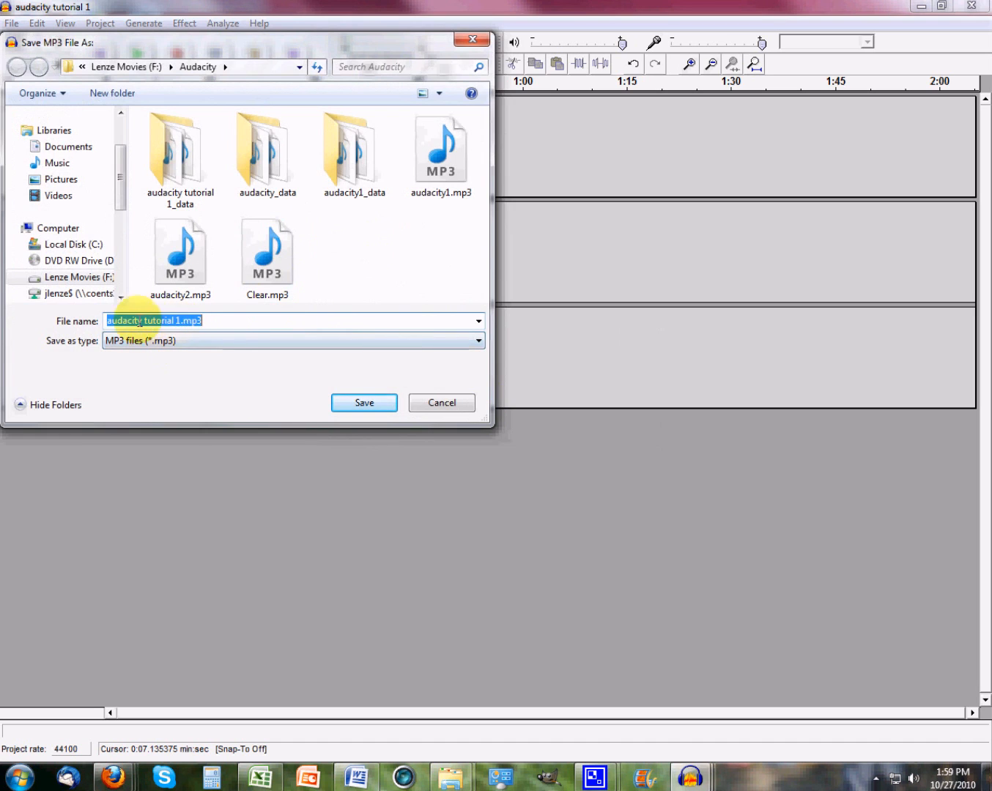
{"action": "left_click", "coordinate": [370, 404]}
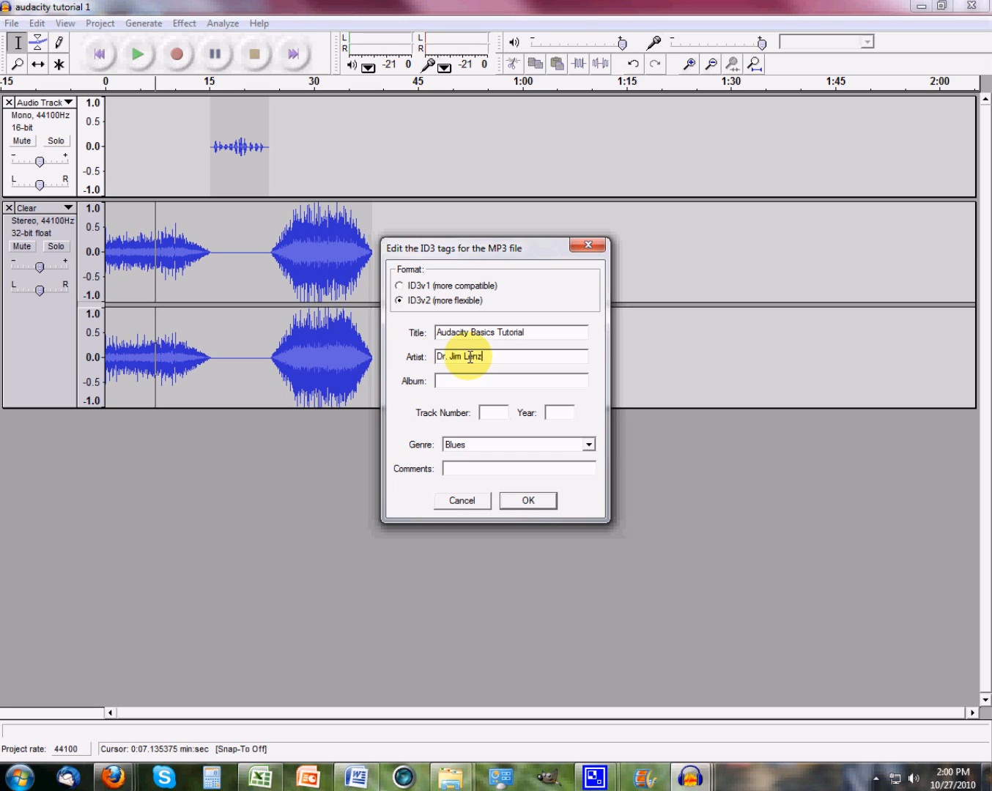
- Tag the MP3 with title "Audacity Basics Tutorial", the artist's name, album "Audacity", track 1, year 2010 and genre Other, and run the export
{"action": "left_click", "coordinate": [463, 381]}
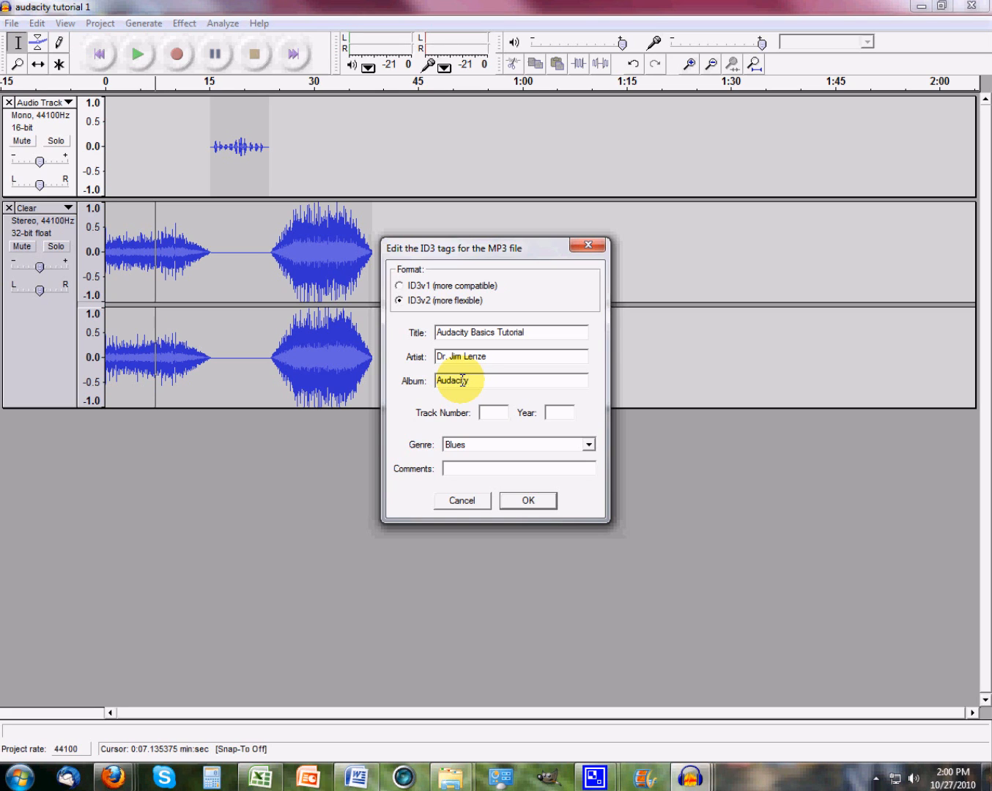
{"action": "type", "text": "1"}
{"action": "left_click", "coordinate": [562, 414]}
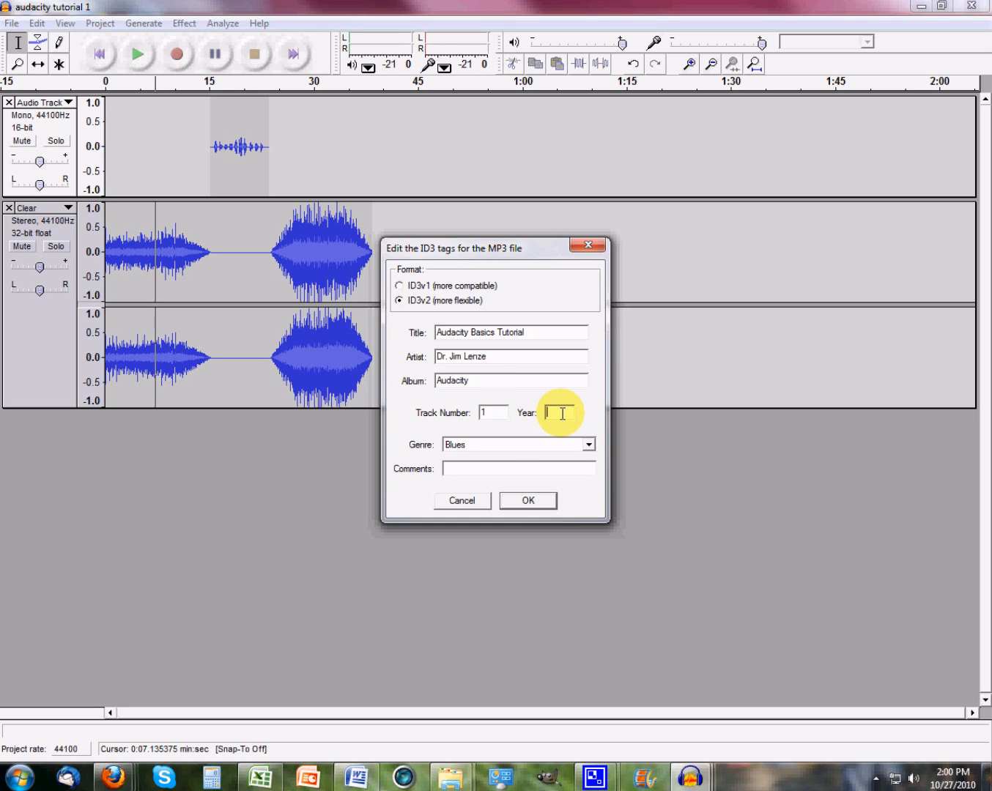
{"action": "type", "text": "2010"}
{"action": "left_click", "coordinate": [588, 444]}
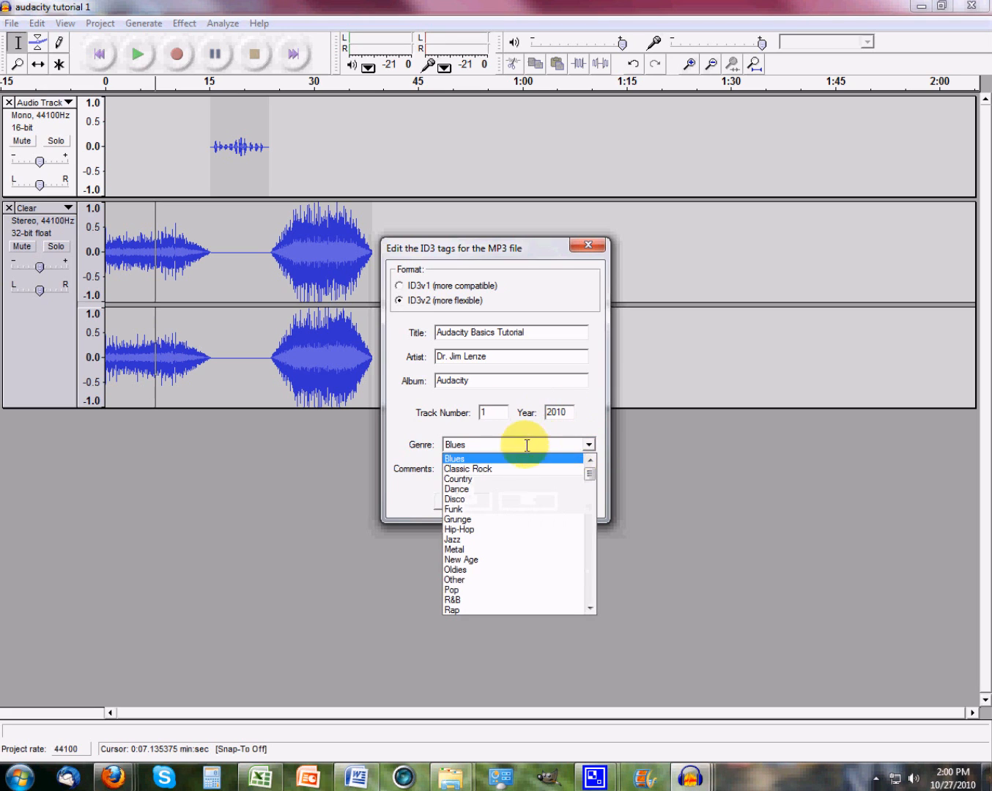
{"action": "left_click", "coordinate": [482, 580]}
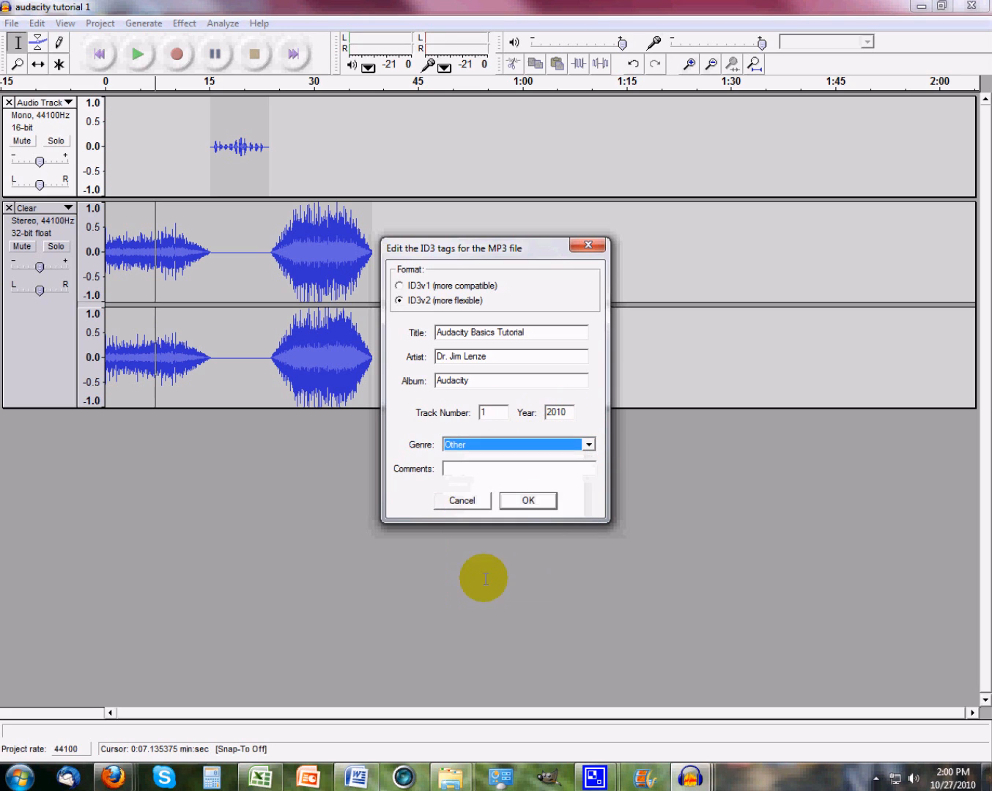
{"action": "left_click", "coordinate": [521, 500]}
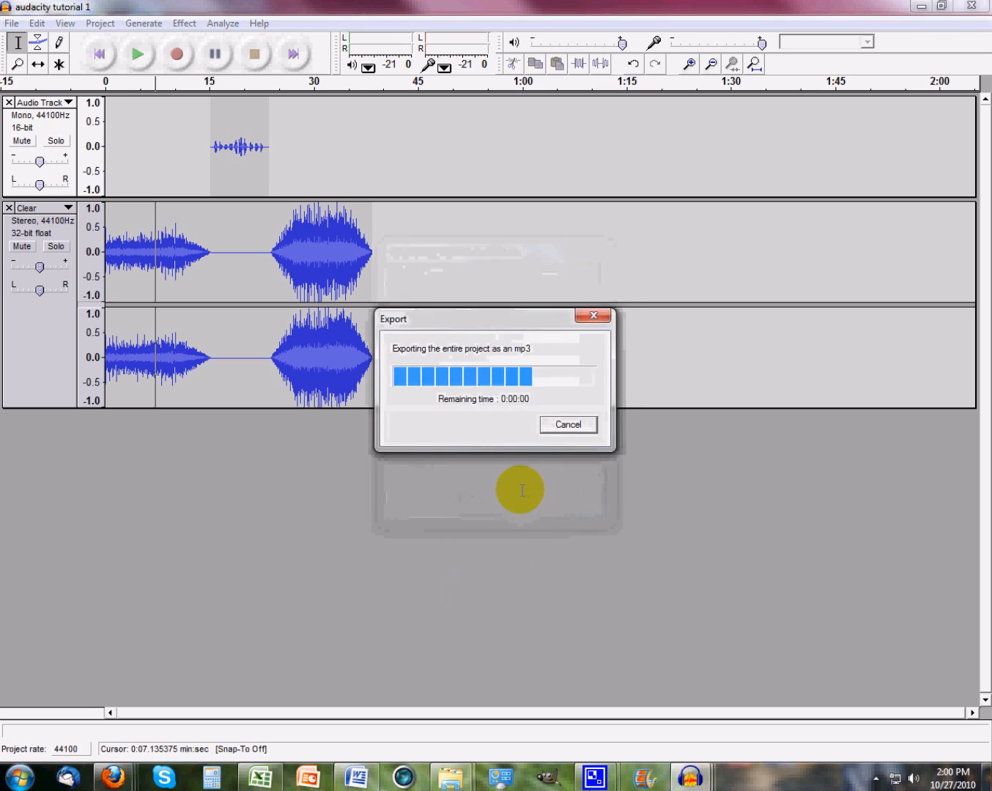